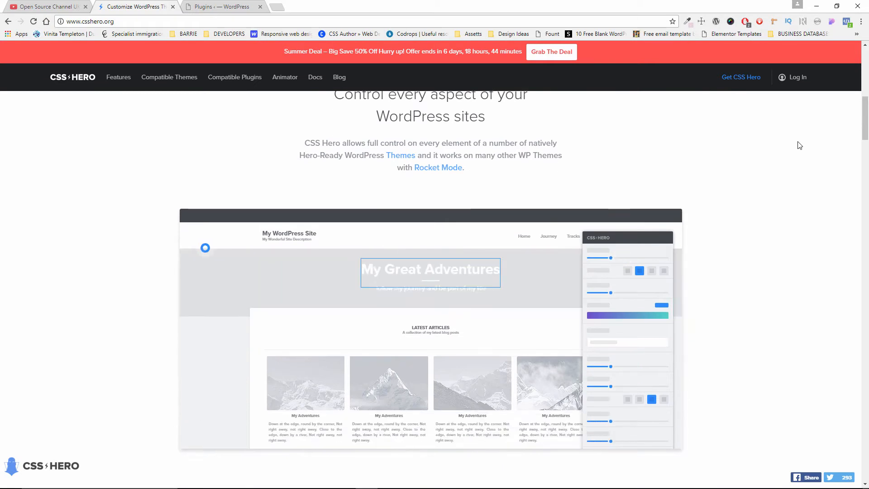
Read through the CSS Hero home page's sections on styling features, responsive customization, testimonials and the Inspector.
{"action": "scroll", "coordinate": [800, 145], "scroll_direction": "down", "scroll_amount": 3}
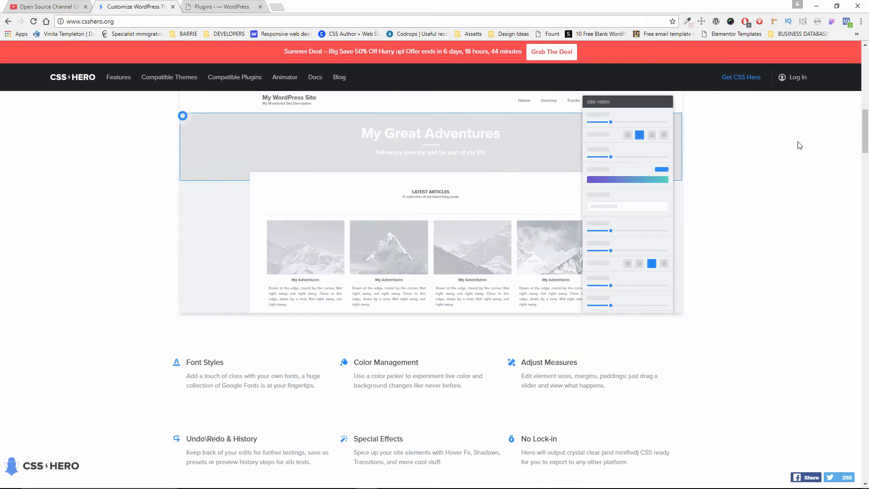
{"action": "scroll", "coordinate": [799, 144], "scroll_direction": "down", "scroll_amount": 4}
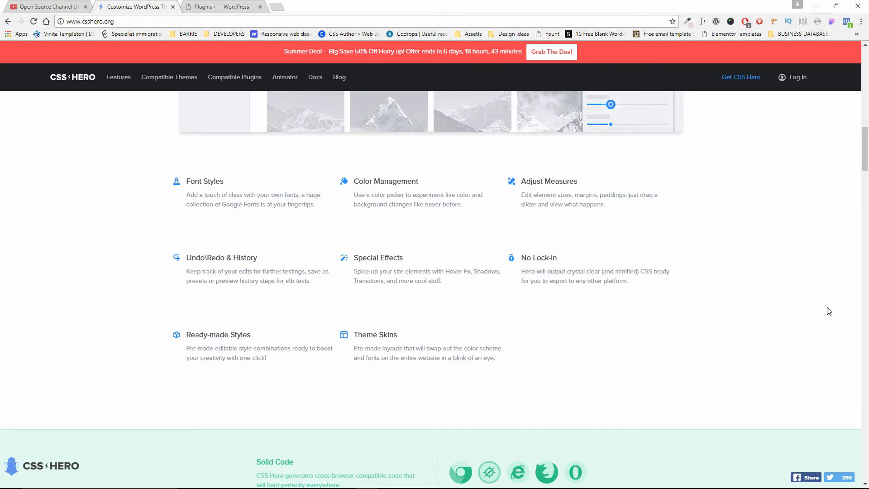
{"action": "scroll", "coordinate": [828, 312], "scroll_direction": "down", "scroll_amount": 6}
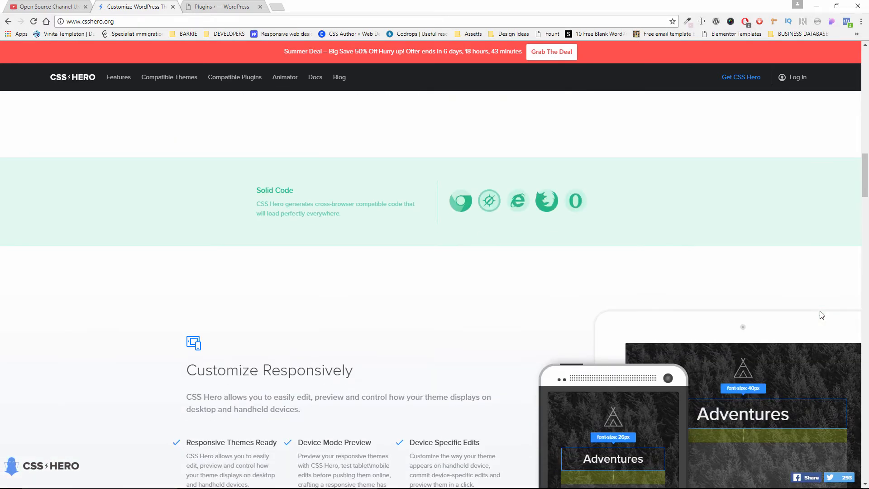
{"action": "scroll", "coordinate": [822, 315], "scroll_direction": "down", "scroll_amount": 6}
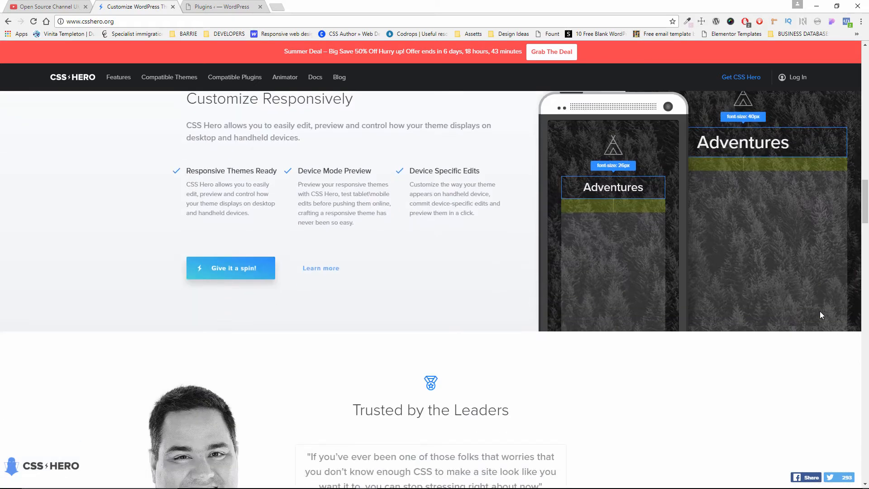
{"action": "scroll", "coordinate": [821, 314], "scroll_direction": "up", "scroll_amount": 1}
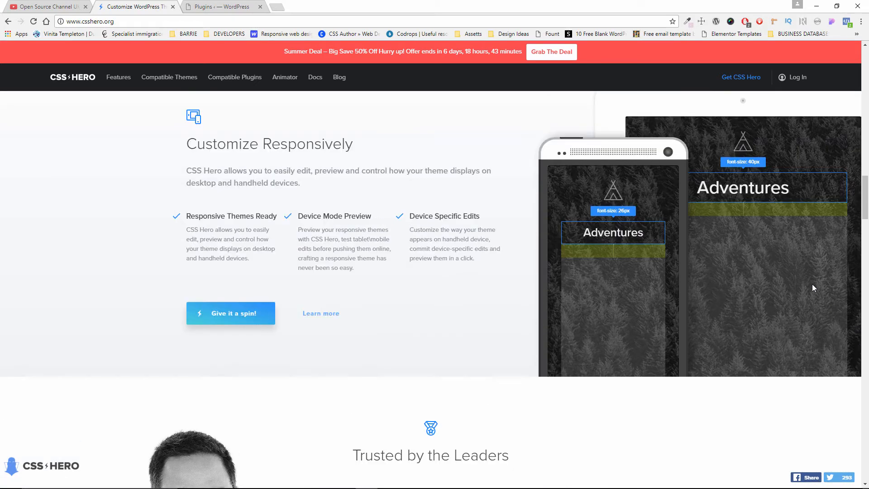
{"action": "scroll", "coordinate": [810, 284], "scroll_direction": "down", "scroll_amount": 5}
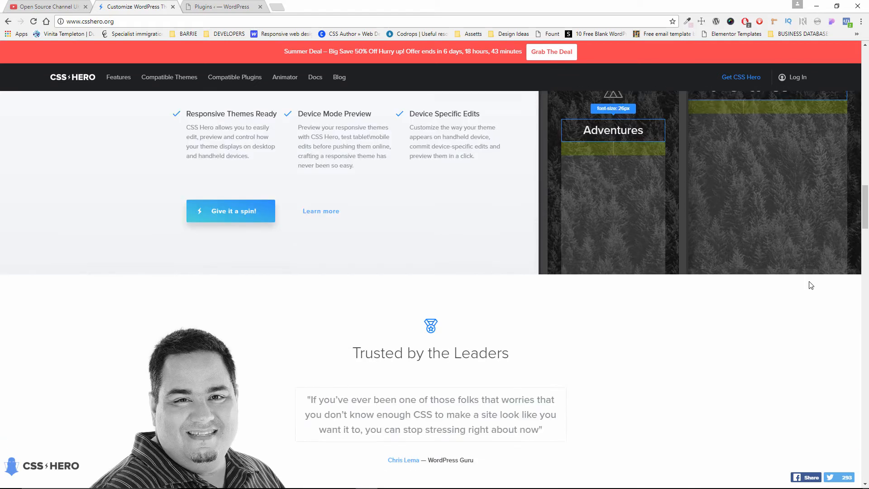
{"action": "scroll", "coordinate": [810, 285], "scroll_direction": "down", "scroll_amount": 6}
{"action": "scroll", "coordinate": [810, 285], "scroll_direction": "down", "scroll_amount": 2}
{"action": "scroll", "coordinate": [810, 285], "scroll_direction": "down", "scroll_amount": 3}
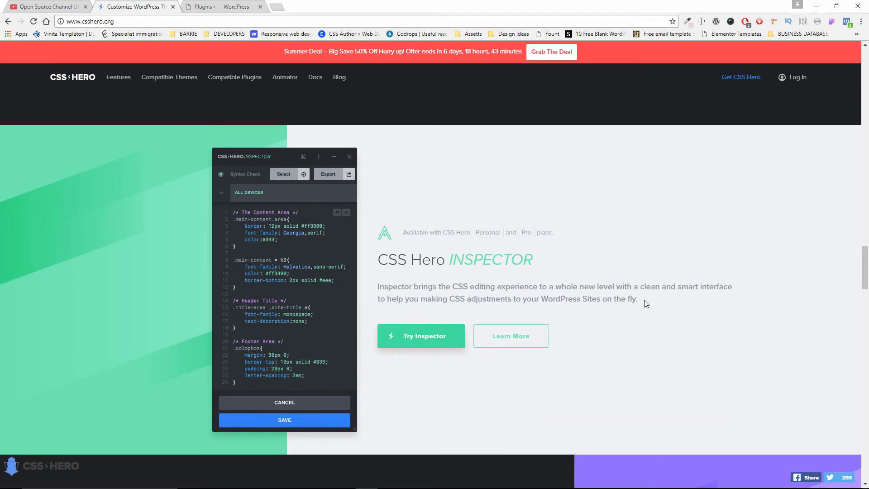
{"action": "scroll", "coordinate": [644, 300], "scroll_direction": "down", "scroll_amount": 8}
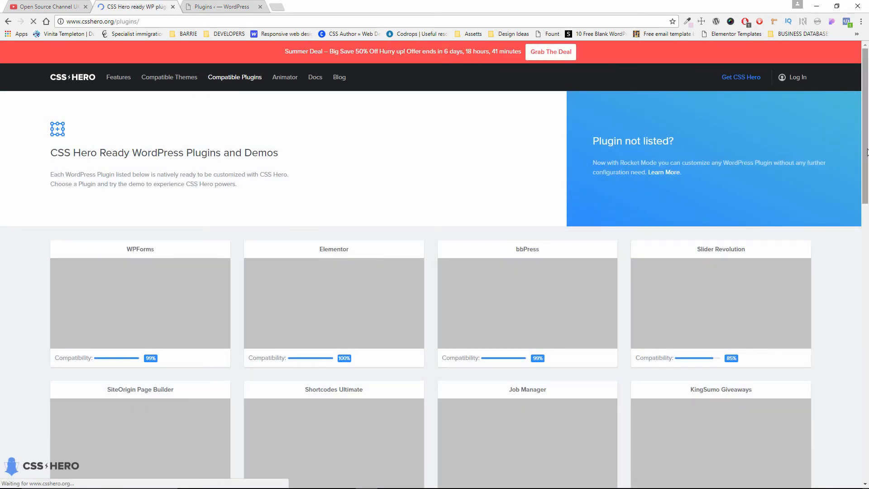
Browse the list of CSS Hero compatible WordPress plugins and their compatibility ratings.
{"action": "scroll", "coordinate": [866, 151], "scroll_direction": "down", "scroll_amount": 2}
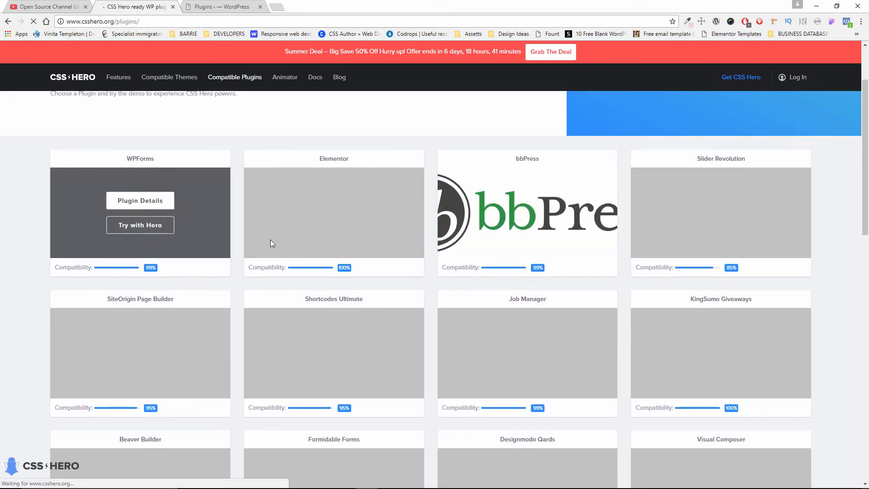
{"action": "scroll", "coordinate": [316, 249], "scroll_direction": "down", "scroll_amount": 3}
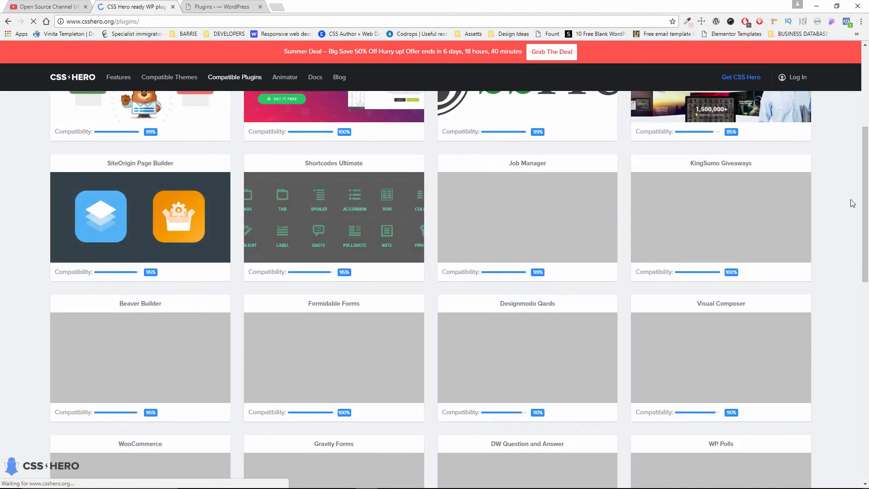
{"action": "scroll", "coordinate": [850, 204], "scroll_direction": "down", "scroll_amount": 4}
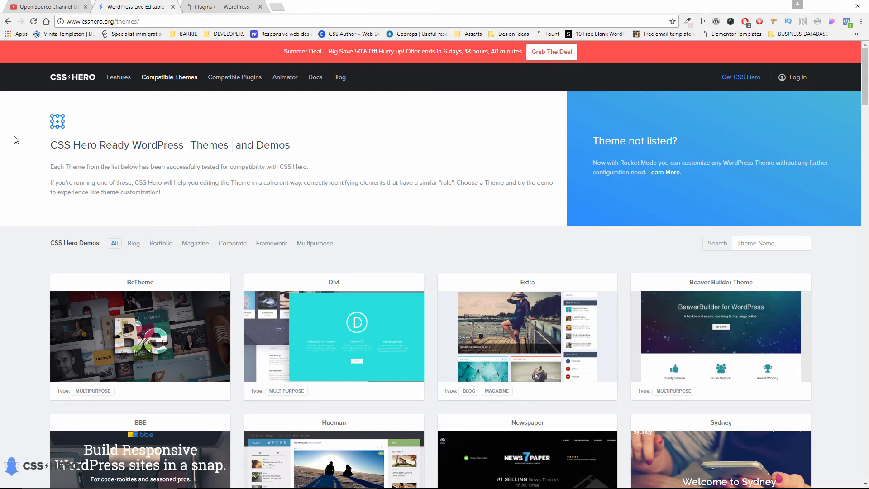
Browse the gallery of CSS Hero compatible WordPress themes and their types.
{"action": "scroll", "coordinate": [247, 328], "scroll_direction": "down", "scroll_amount": 3}
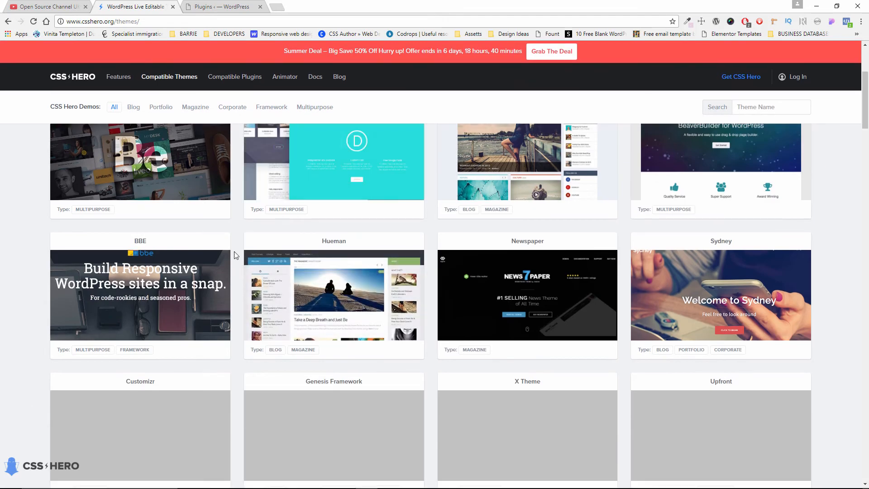
{"action": "scroll", "coordinate": [237, 251], "scroll_direction": "up", "scroll_amount": 1}
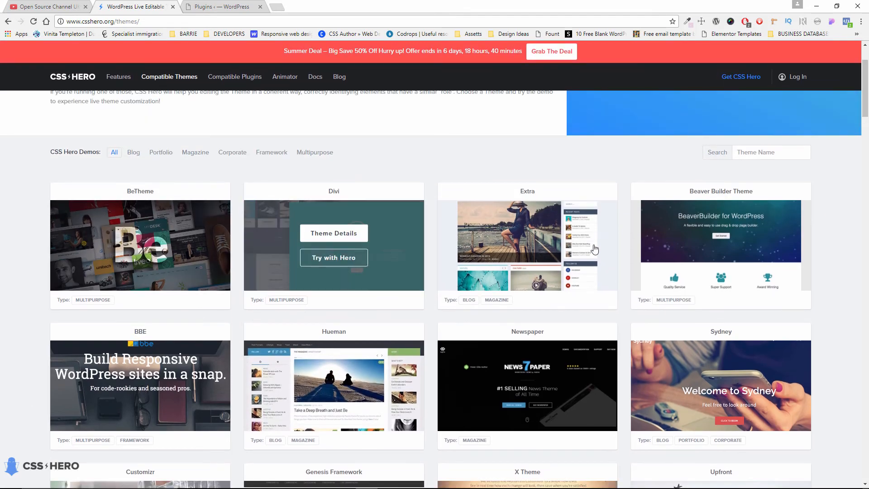
{"action": "scroll", "coordinate": [425, 311], "scroll_direction": "down", "scroll_amount": 1}
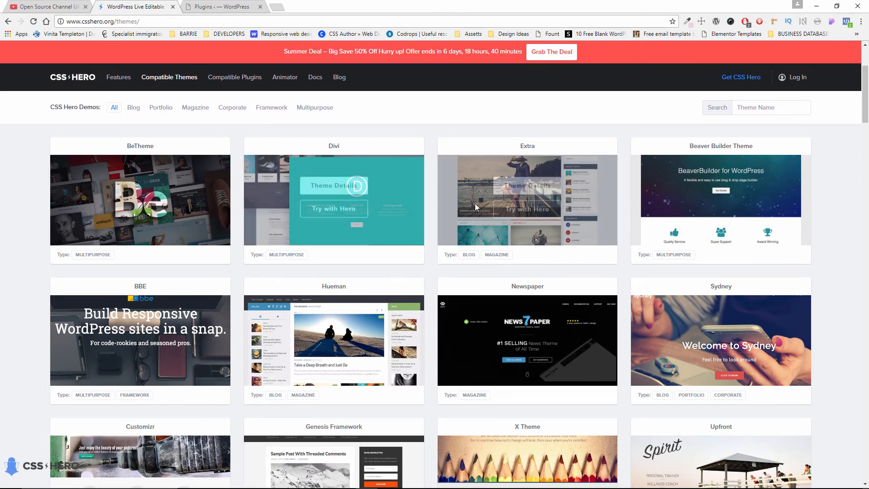
{"action": "scroll", "coordinate": [493, 220], "scroll_direction": "down", "scroll_amount": 1}
{"action": "scroll", "coordinate": [494, 219], "scroll_direction": "down", "scroll_amount": 1}
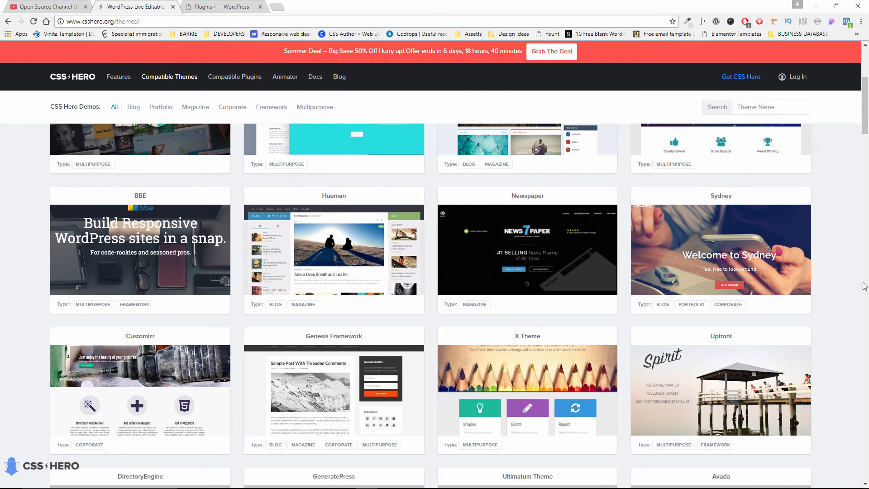
{"action": "scroll", "coordinate": [863, 287], "scroll_direction": "down", "scroll_amount": 4}
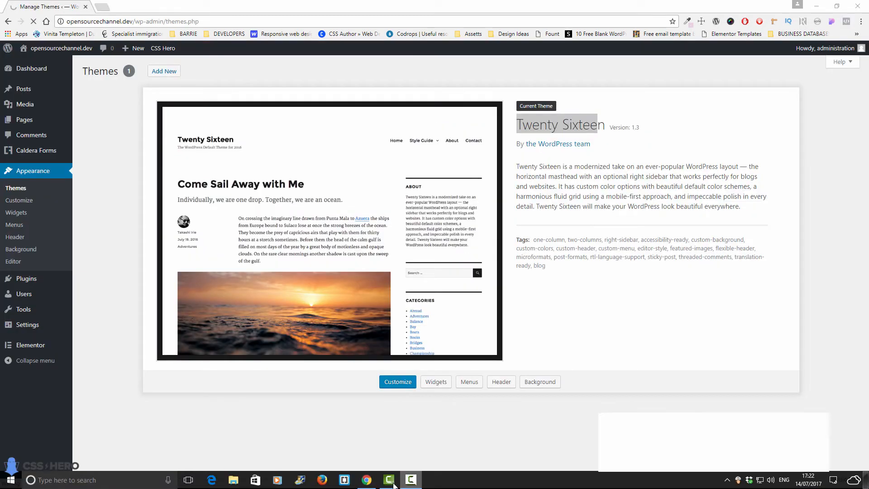
{"action": "left_click", "coordinate": [411, 479]}
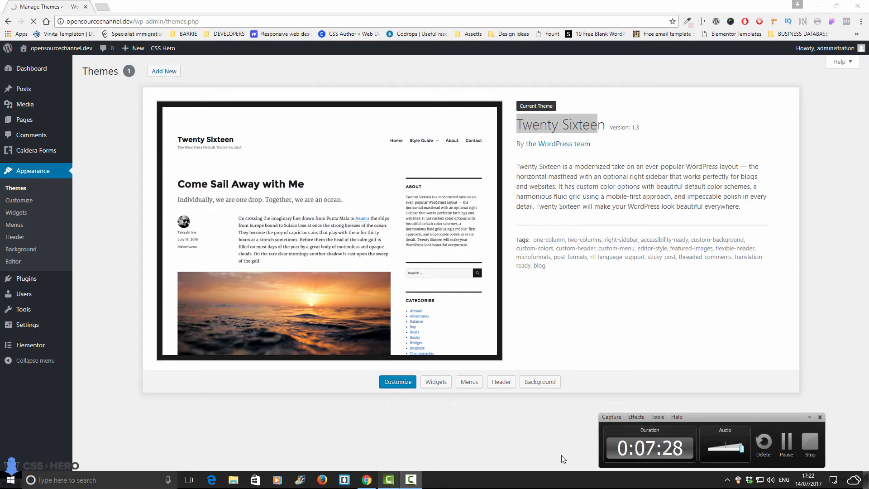
{"action": "left_click", "coordinate": [785, 446]}
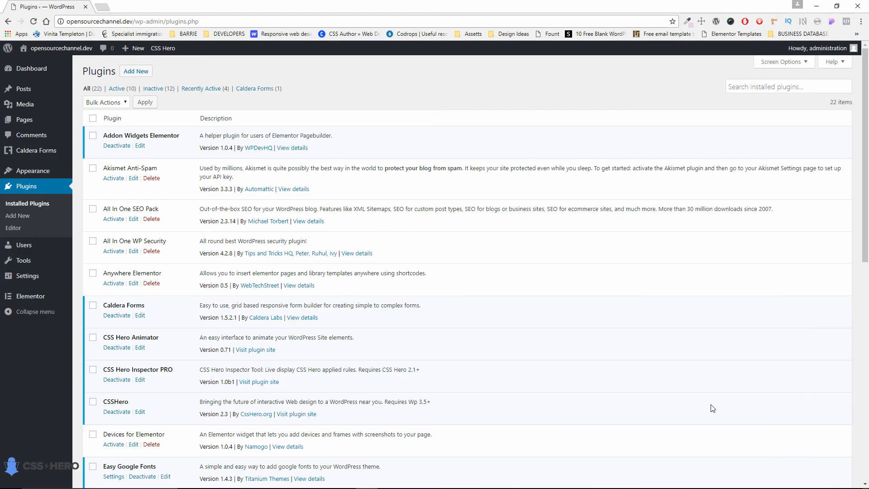
Check the WordPress site's installed plugins for the CSSHero, Animator and Inspector PRO entries.
{"action": "scroll", "coordinate": [712, 408], "scroll_direction": "down", "scroll_amount": 5}
{"action": "scroll", "coordinate": [712, 408], "scroll_direction": "up", "scroll_amount": 3}
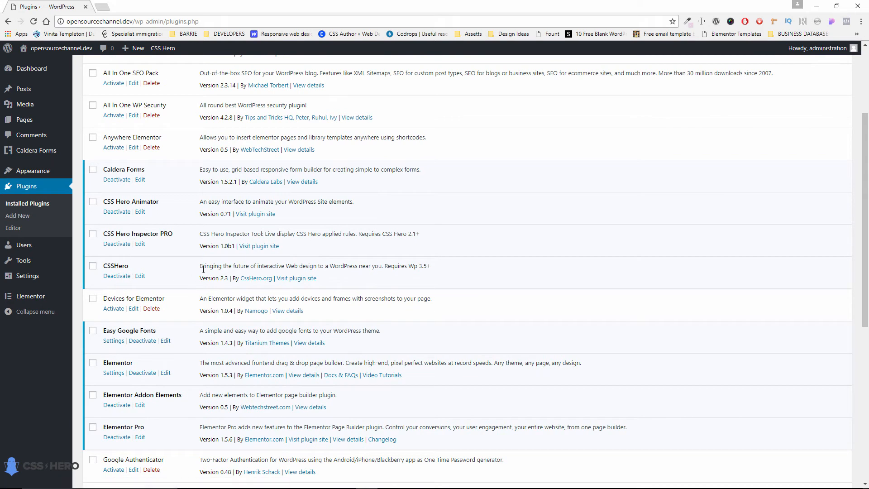
{"action": "scroll", "coordinate": [269, 238], "scroll_direction": "up", "scroll_amount": 3}
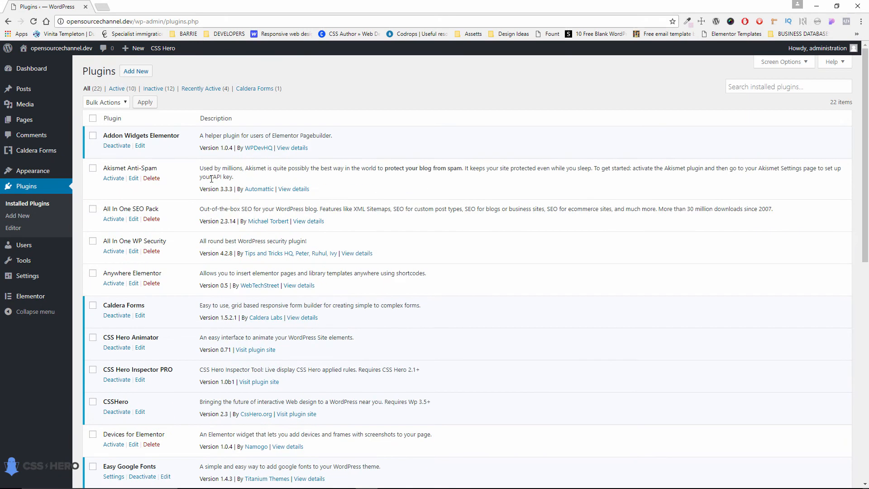
Find the "css hero" page in the WordPress pages list and view it on the front end.
{"action": "left_click", "coordinate": [24, 122]}
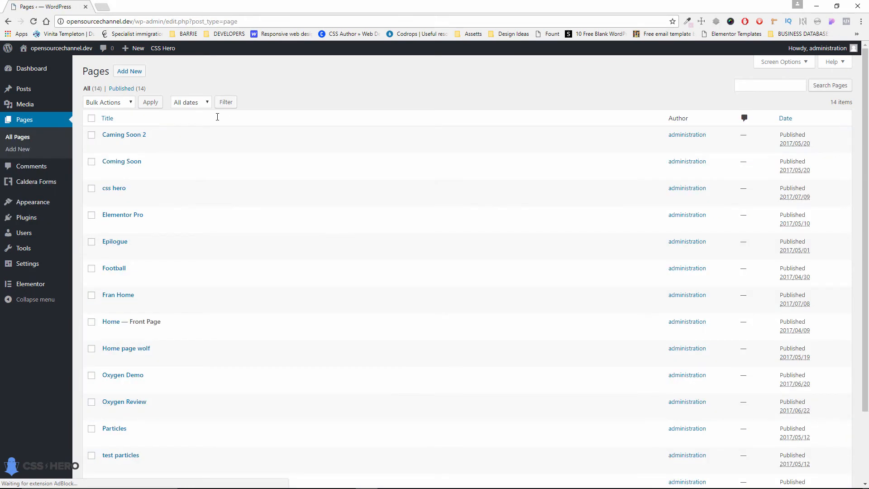
{"action": "scroll", "coordinate": [280, 183], "scroll_direction": "down", "scroll_amount": 2}
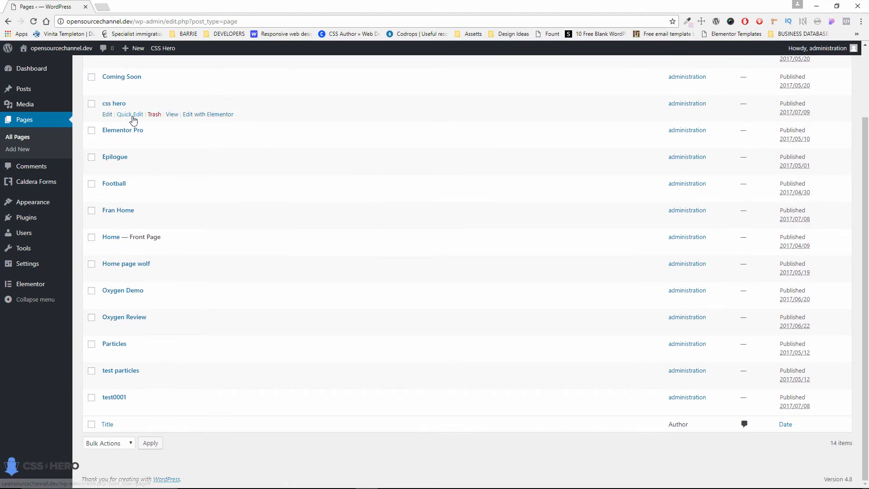
{"action": "left_click", "coordinate": [172, 114]}
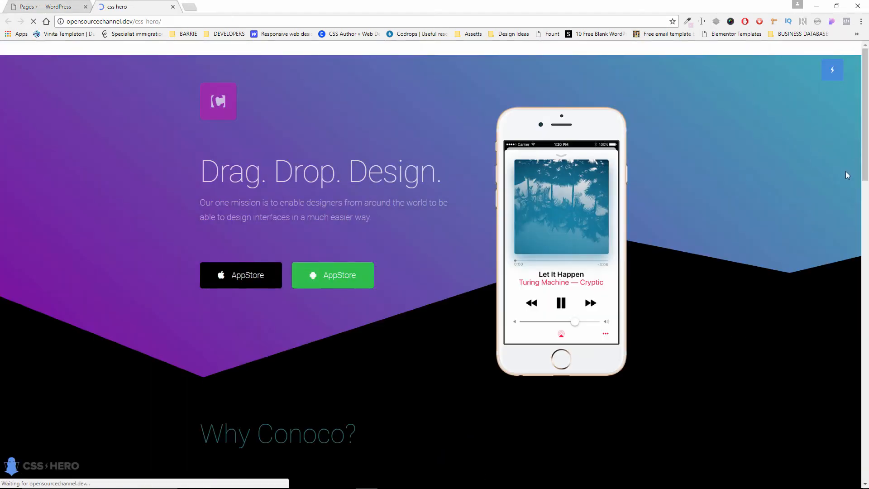
Look over the whole css hero landing page, from the hero section to the closing quote and back.
{"action": "scroll", "coordinate": [846, 179], "scroll_direction": "down", "scroll_amount": 10}
{"action": "scroll", "coordinate": [434, 271], "scroll_direction": "down", "scroll_amount": 4}
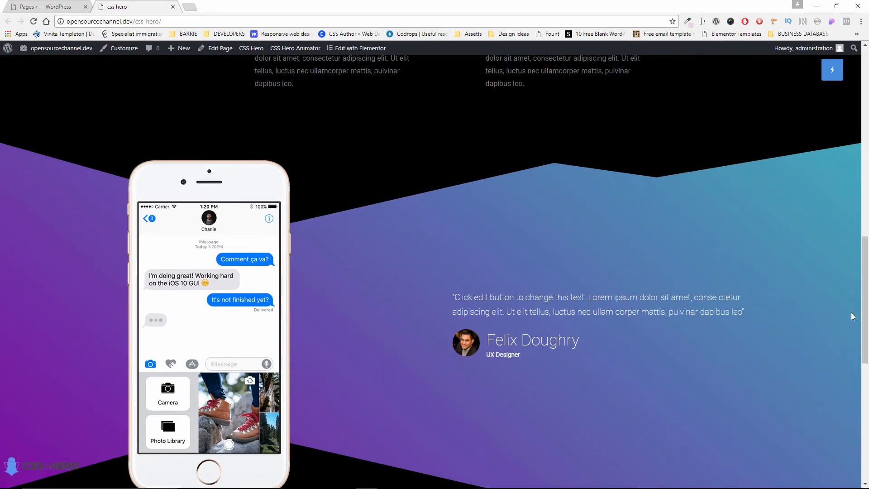
{"action": "scroll", "coordinate": [737, 275], "scroll_direction": "down", "scroll_amount": 9}
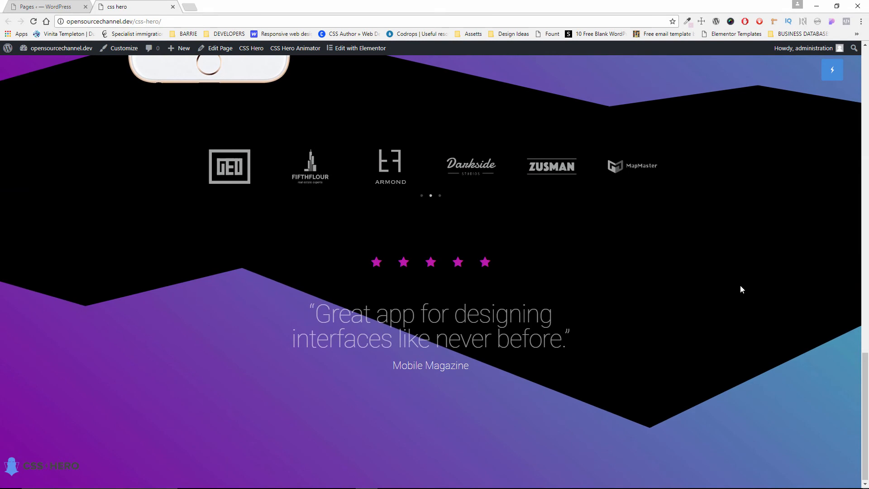
{"action": "scroll", "coordinate": [740, 285], "scroll_direction": "up", "scroll_amount": 12}
{"action": "scroll", "coordinate": [739, 283], "scroll_direction": "up", "scroll_amount": 12}
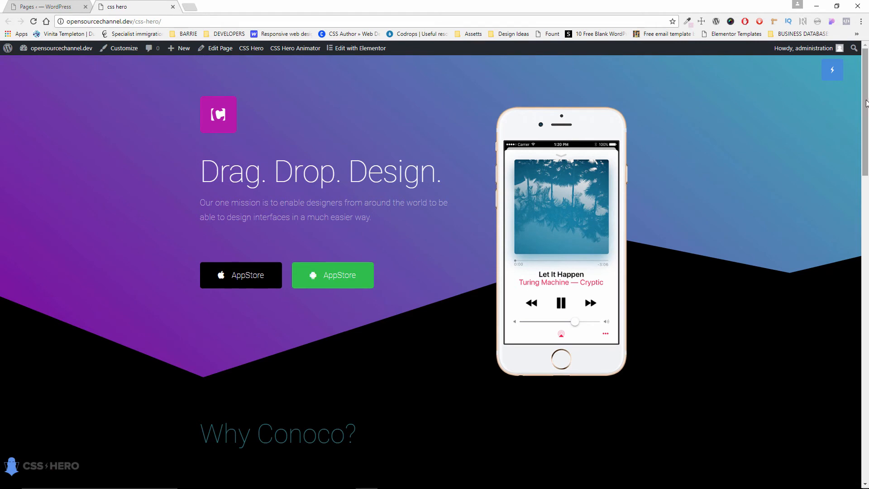
{"action": "scroll", "coordinate": [851, 95], "scroll_direction": "down", "scroll_amount": 5}
{"action": "scroll", "coordinate": [846, 92], "scroll_direction": "up", "scroll_amount": 5}
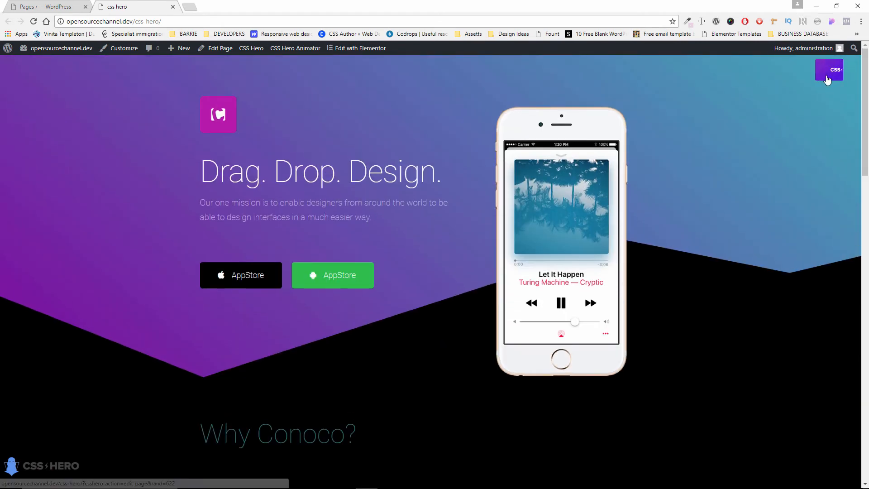
Launch the CSS Hero editor on the css hero page.
{"action": "left_click", "coordinate": [826, 77]}
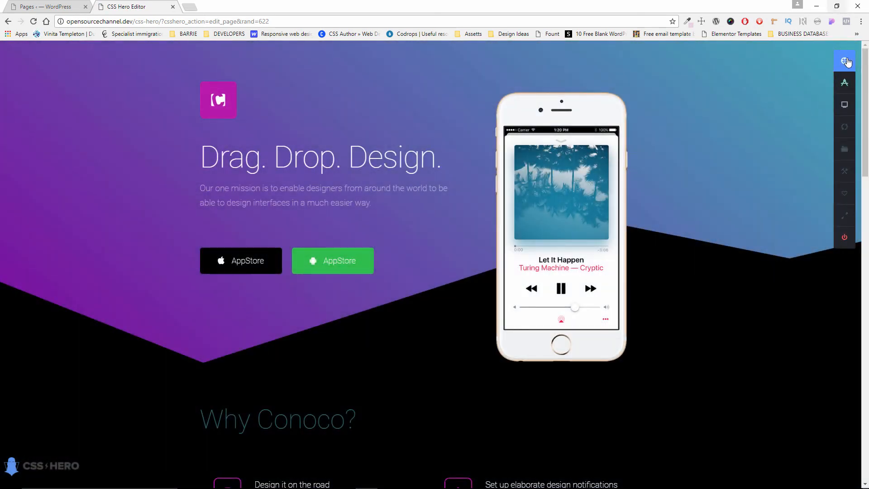
{"action": "mouse_move", "coordinate": [850, 182]}
Preview the page in tablet and phone sizes, each in portrait and landscape, and return to the desktop view.
{"action": "mouse_move", "coordinate": [844, 105]}
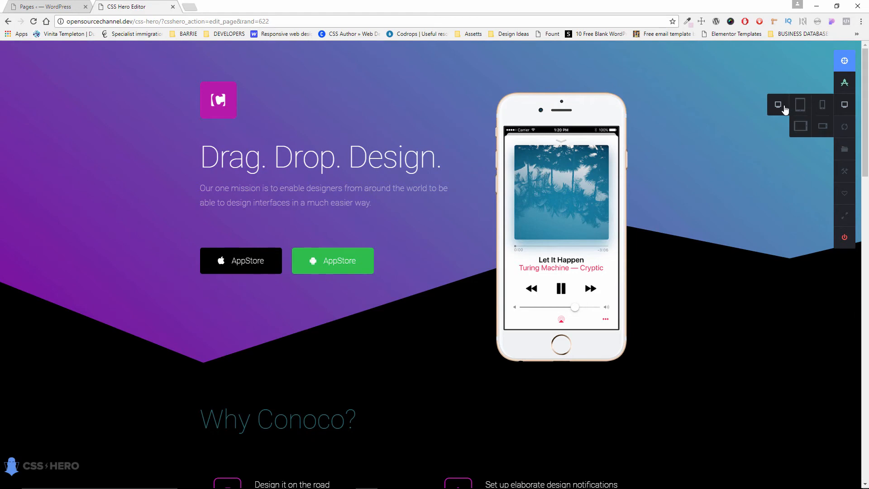
{"action": "left_click", "coordinate": [799, 107]}
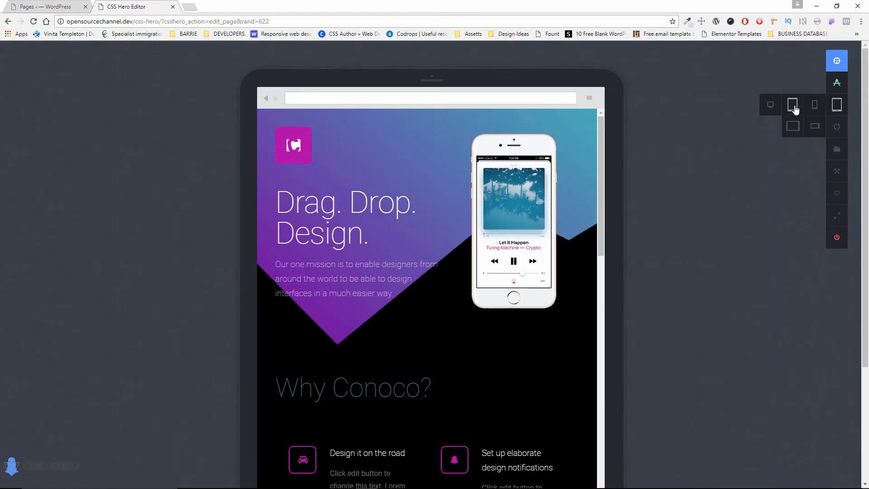
{"action": "left_click", "coordinate": [794, 128]}
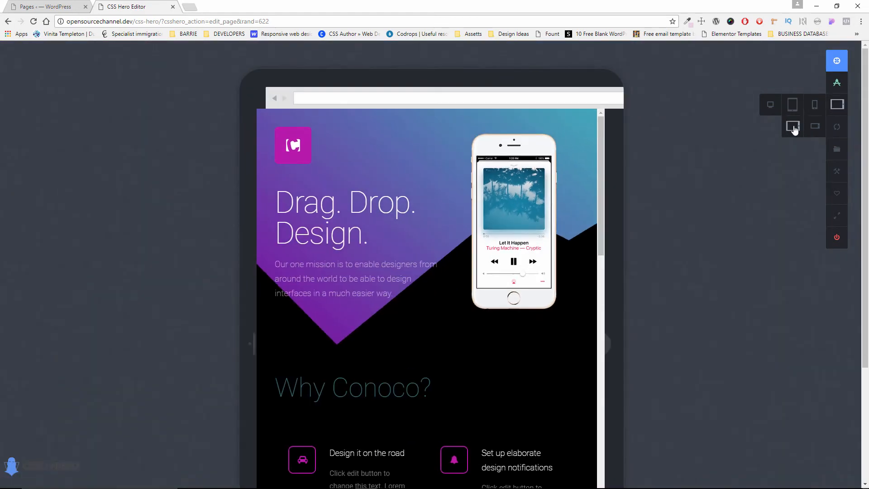
{"action": "left_click", "coordinate": [814, 112]}
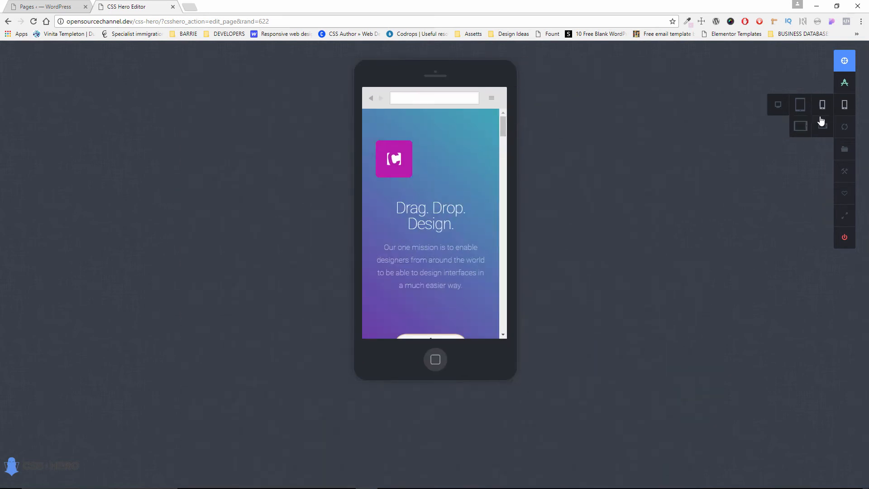
{"action": "left_click", "coordinate": [823, 128]}
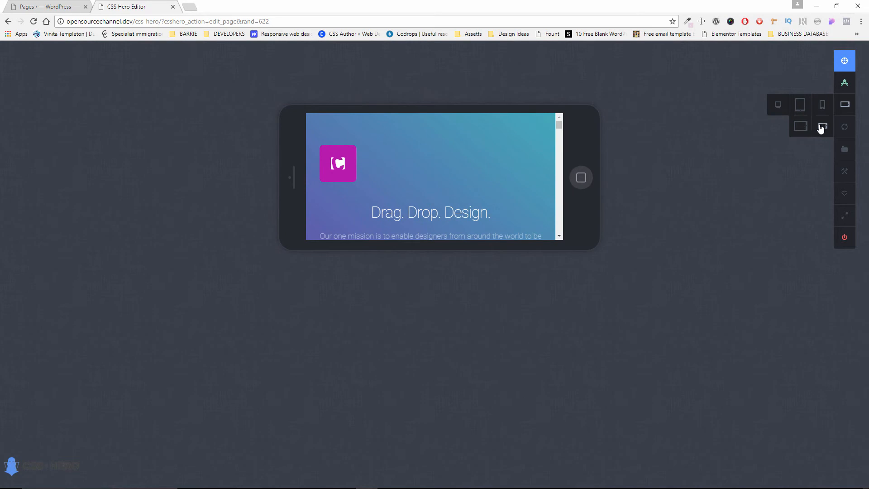
{"action": "left_click", "coordinate": [778, 107]}
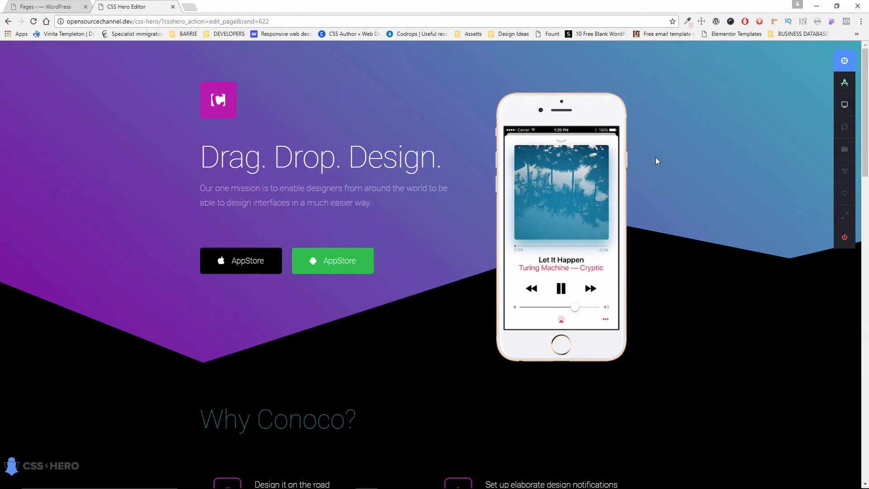
Look over the desktop page down to the feature list and preview it in phone portrait size.
{"action": "scroll", "coordinate": [657, 155], "scroll_direction": "down", "scroll_amount": 5}
{"action": "scroll", "coordinate": [657, 154], "scroll_direction": "down", "scroll_amount": 4}
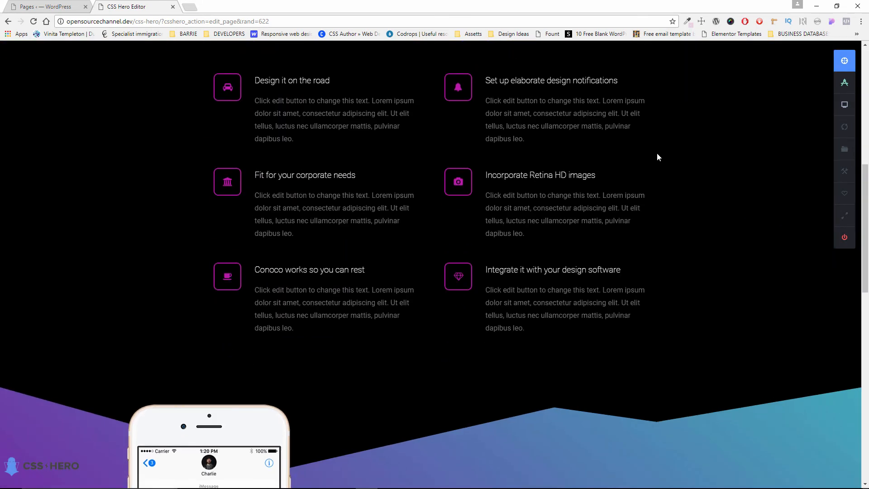
{"action": "scroll", "coordinate": [657, 154], "scroll_direction": "up", "scroll_amount": 9}
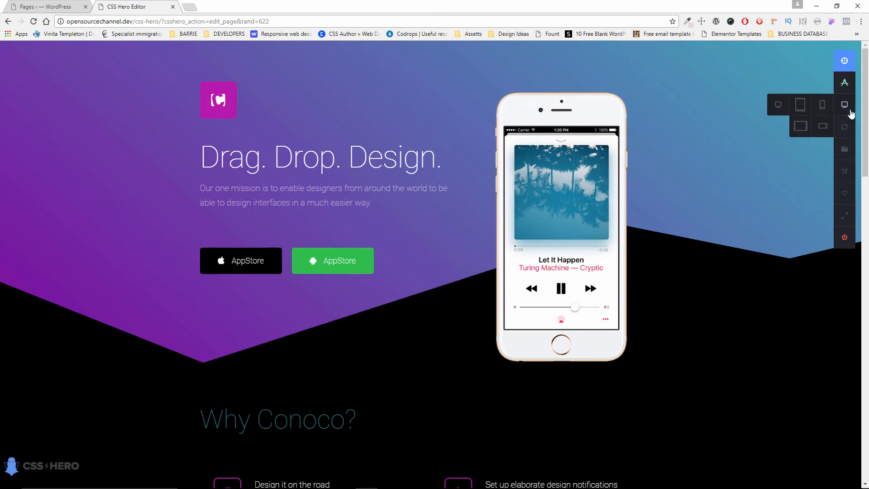
{"action": "left_click", "coordinate": [822, 104]}
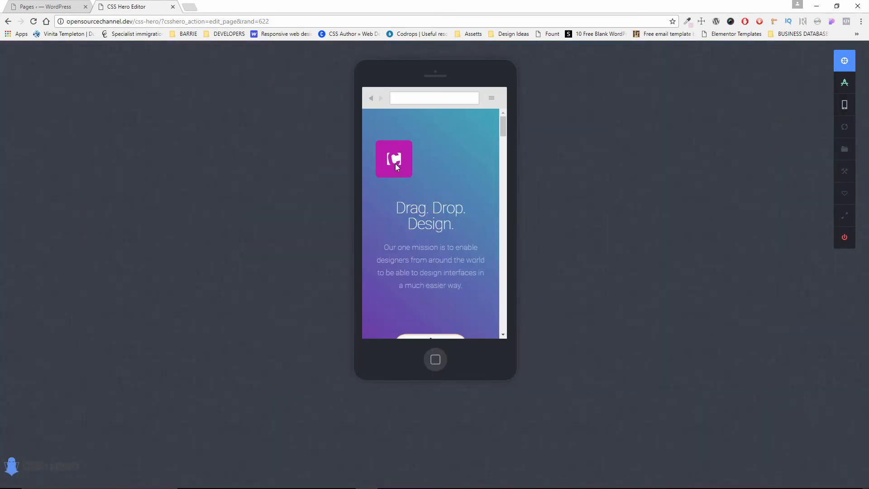
Examine the CSS code for all devices alongside the page and close the code inspector, discarding any unsaved edits.
{"action": "left_click", "coordinate": [843, 84]}
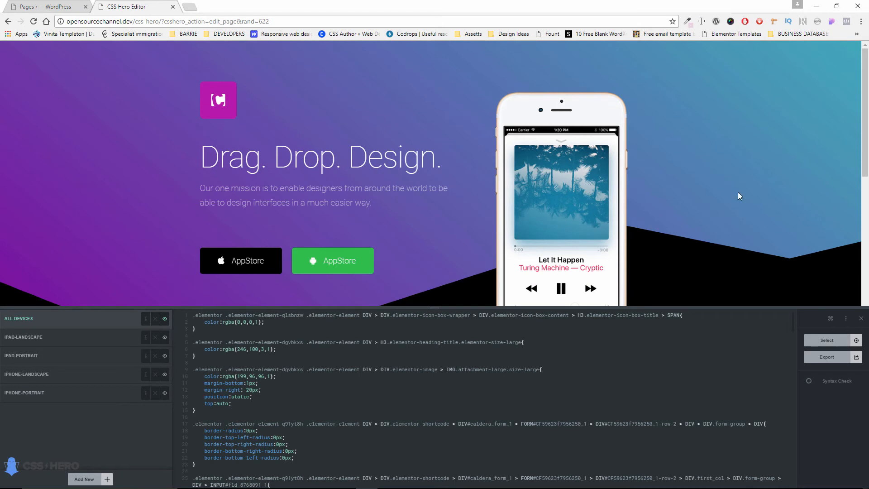
{"action": "left_click_drag", "start_coordinate": [864, 72], "coordinate": [862, 189]}
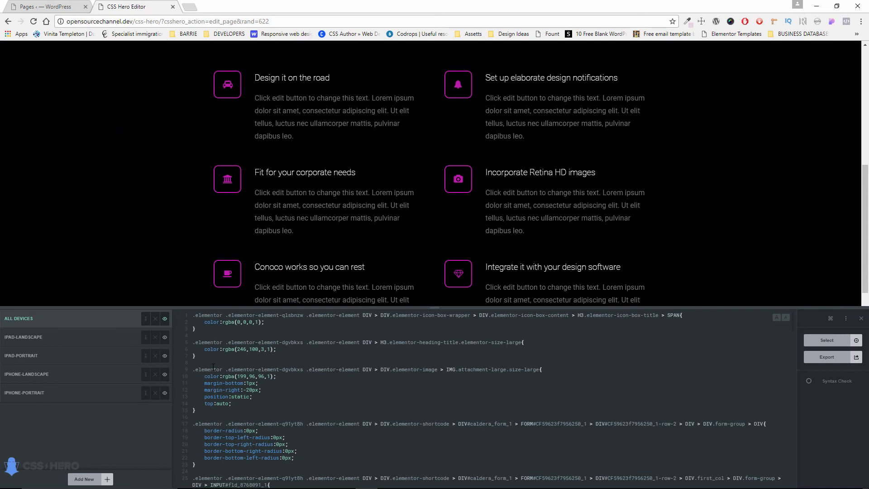
{"action": "scroll", "coordinate": [227, 368], "scroll_direction": "down", "scroll_amount": 10}
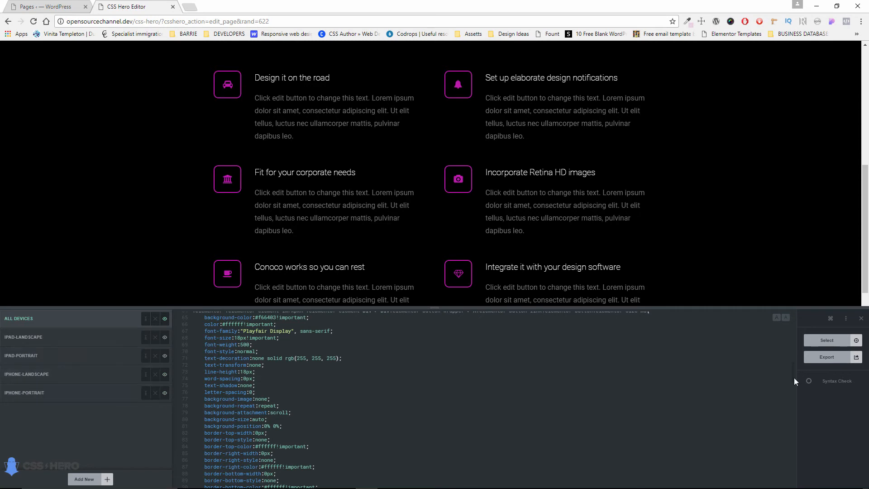
{"action": "left_click", "coordinate": [861, 322]}
{"action": "left_click", "coordinate": [586, 354]}
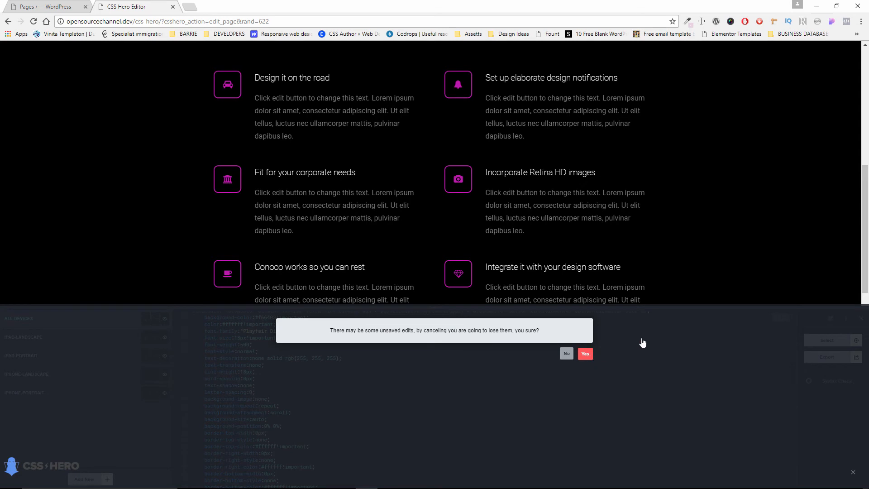
Switch the page to the phone portrait view and open the element editing panel.
{"action": "scroll", "coordinate": [799, 208], "scroll_direction": "up", "scroll_amount": 9}
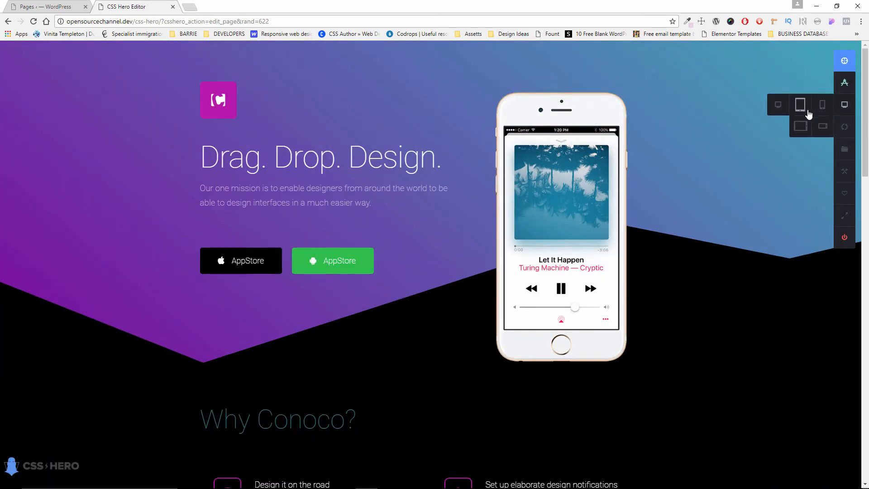
{"action": "left_click", "coordinate": [821, 109]}
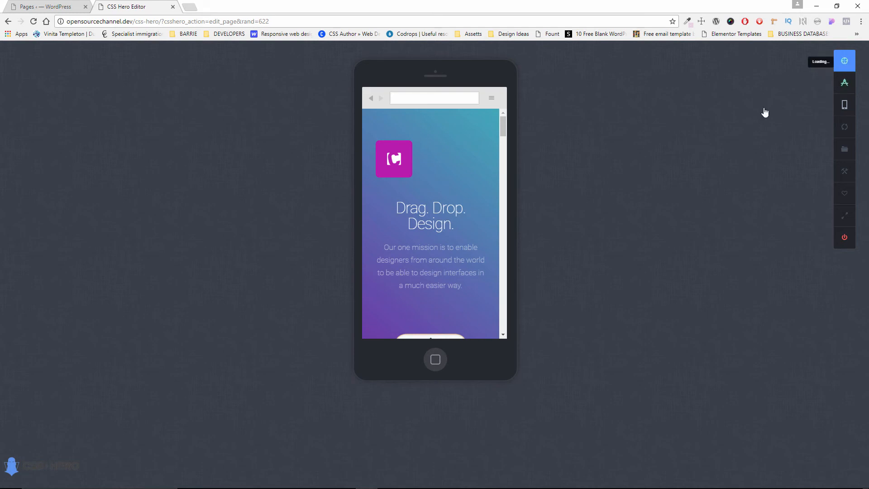
{"action": "left_click", "coordinate": [840, 67]}
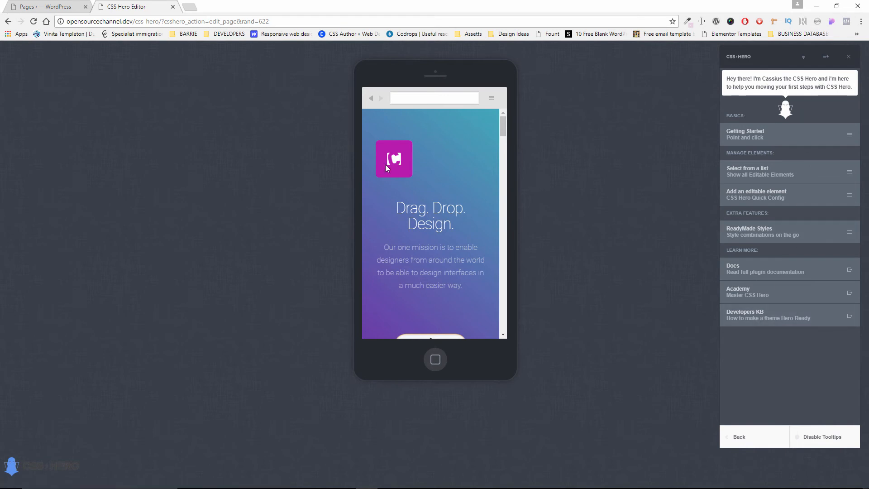
Select the logo's elementor-icon-wrapper element and look at its Position properties.
{"action": "mouse_move", "coordinate": [395, 165]}
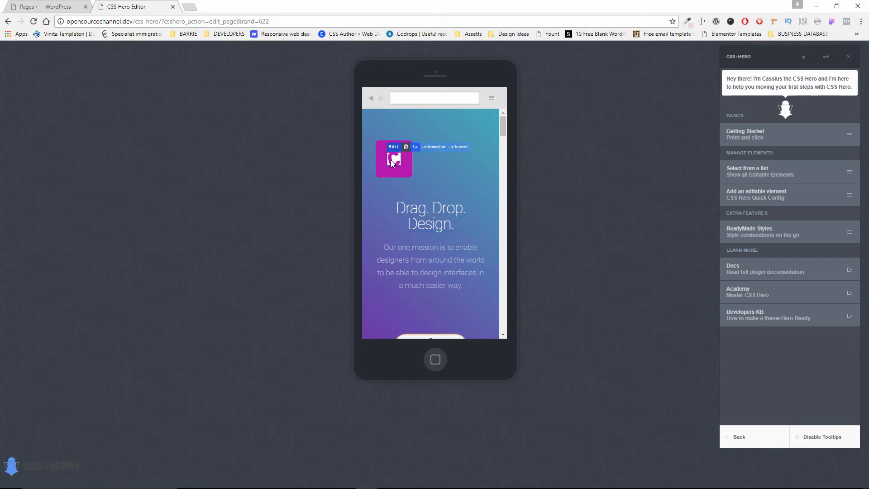
{"action": "left_click", "coordinate": [433, 171]}
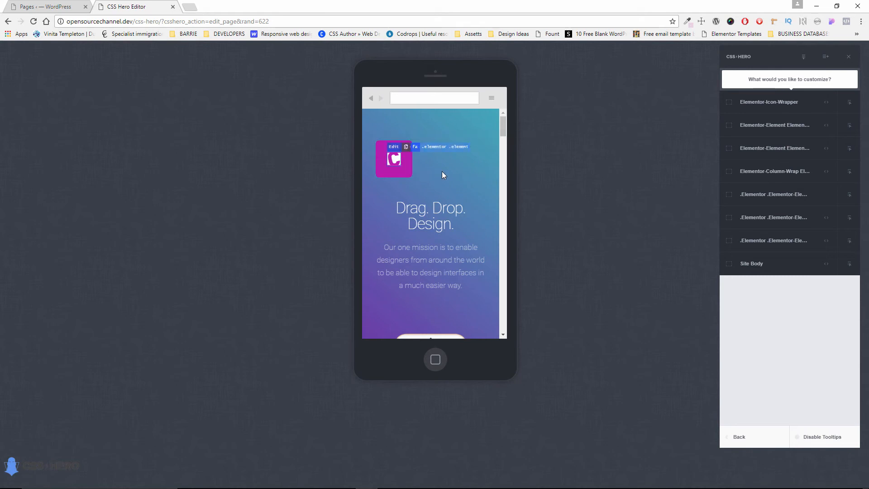
{"action": "left_click", "coordinate": [787, 112]}
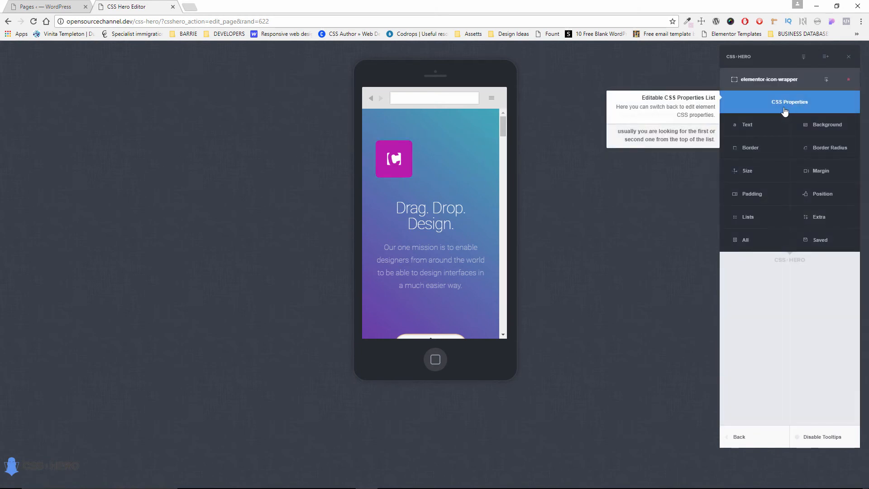
{"action": "left_click", "coordinate": [819, 198]}
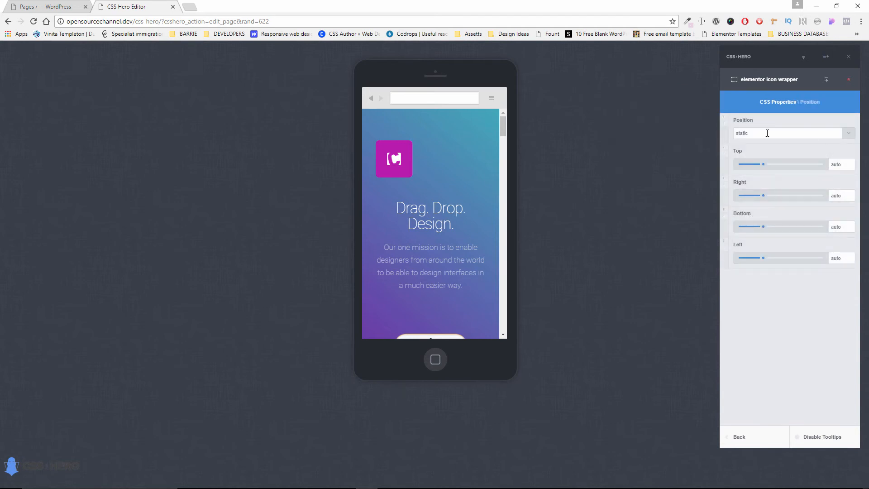
{"action": "left_click", "coordinate": [848, 133]}
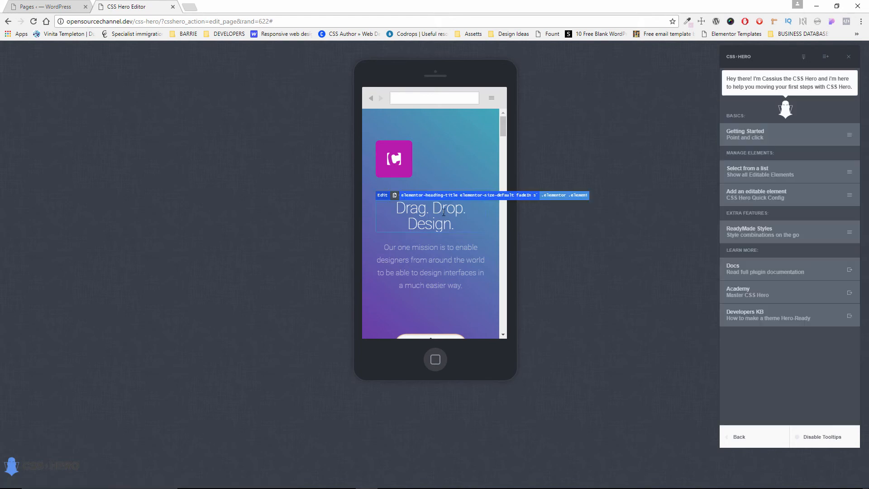
Try Oxygen on the "Drag. Drop. Design." heading and settle on Old Standard TT as its font family.
{"action": "left_click", "coordinate": [443, 212]}
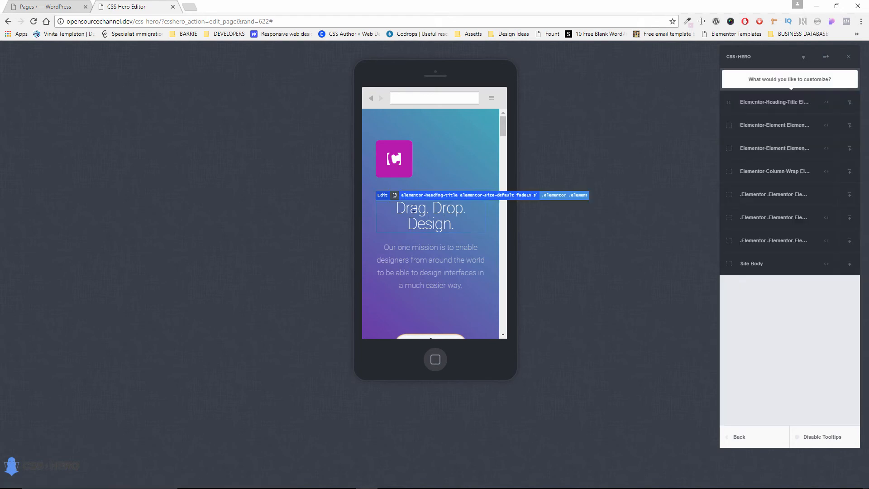
{"action": "left_click", "coordinate": [382, 196]}
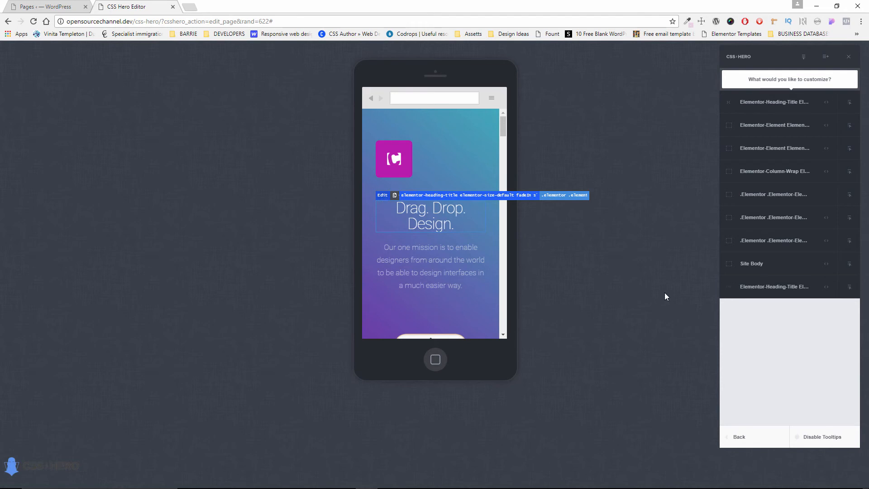
{"action": "left_click", "coordinate": [740, 319]}
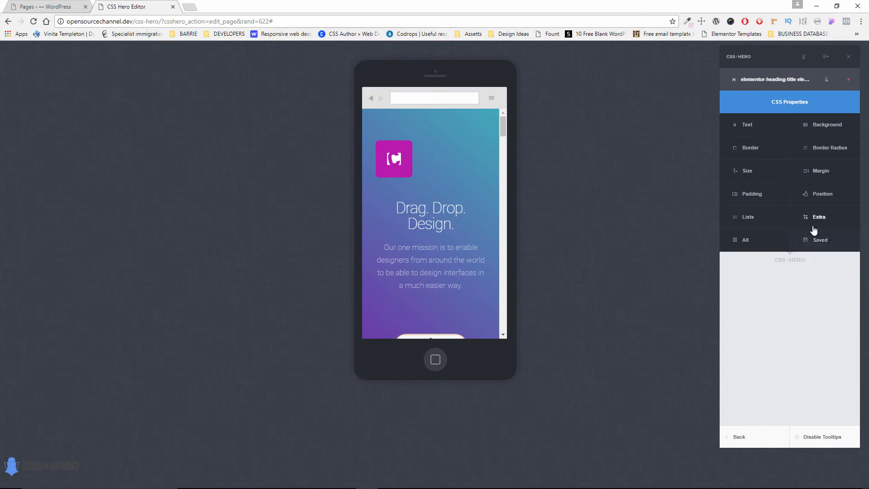
{"action": "left_click", "coordinate": [745, 126]}
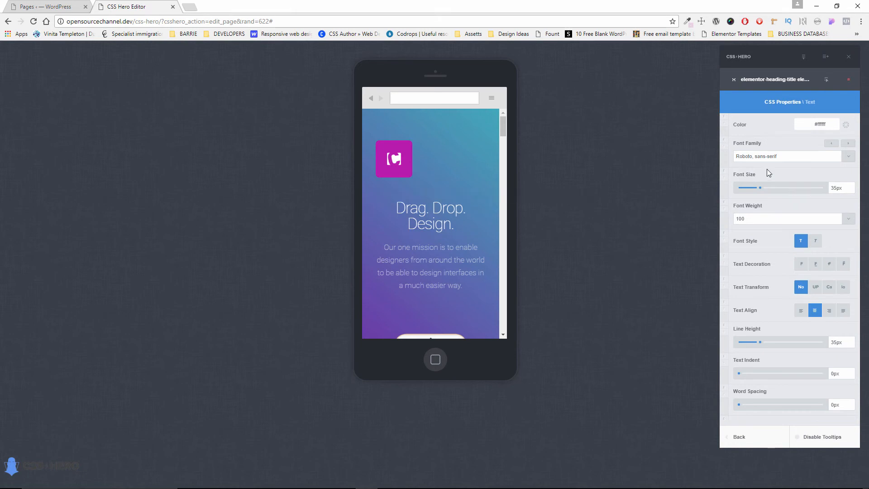
{"action": "left_click", "coordinate": [853, 158]}
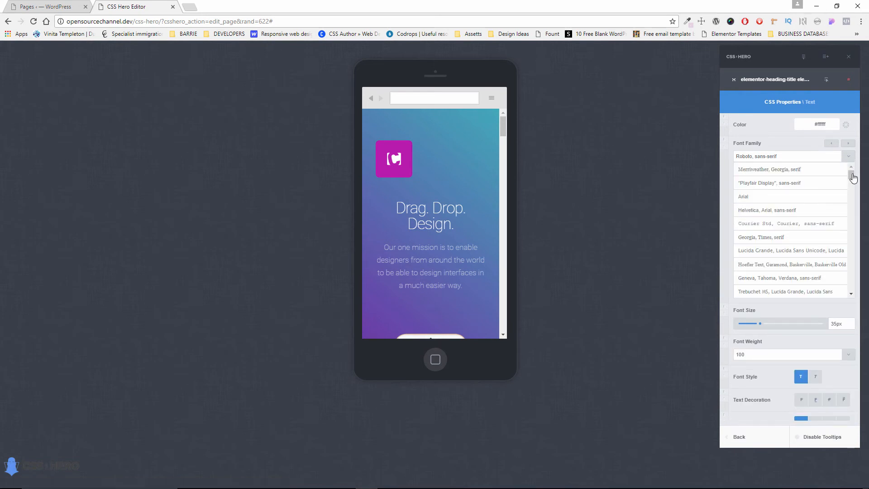
{"action": "scroll", "coordinate": [853, 213], "scroll_direction": "down", "scroll_amount": 3}
{"action": "scroll", "coordinate": [851, 248], "scroll_direction": "down", "scroll_amount": 5}
{"action": "scroll", "coordinate": [851, 250], "scroll_direction": "down", "scroll_amount": 2}
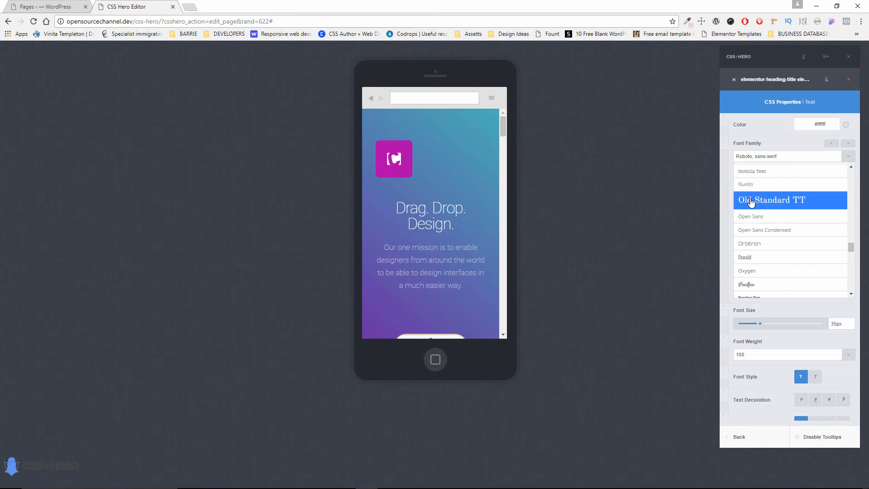
{"action": "left_click", "coordinate": [766, 273]}
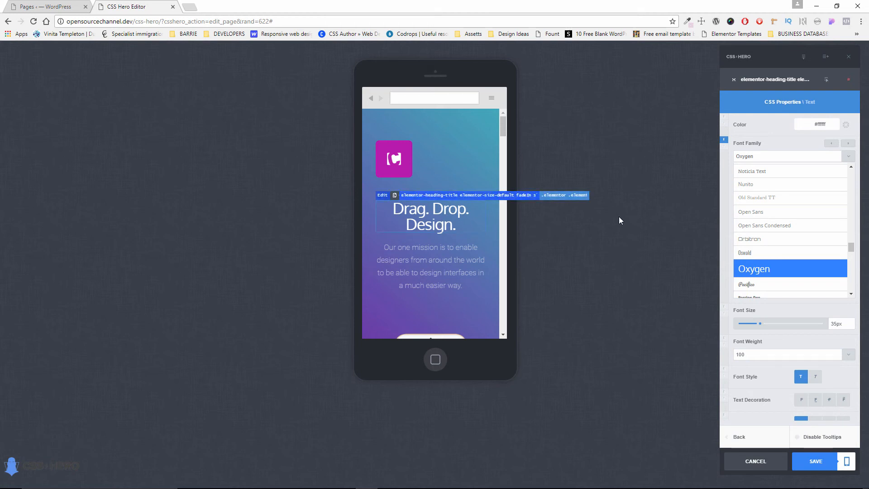
{"action": "left_click", "coordinate": [758, 203]}
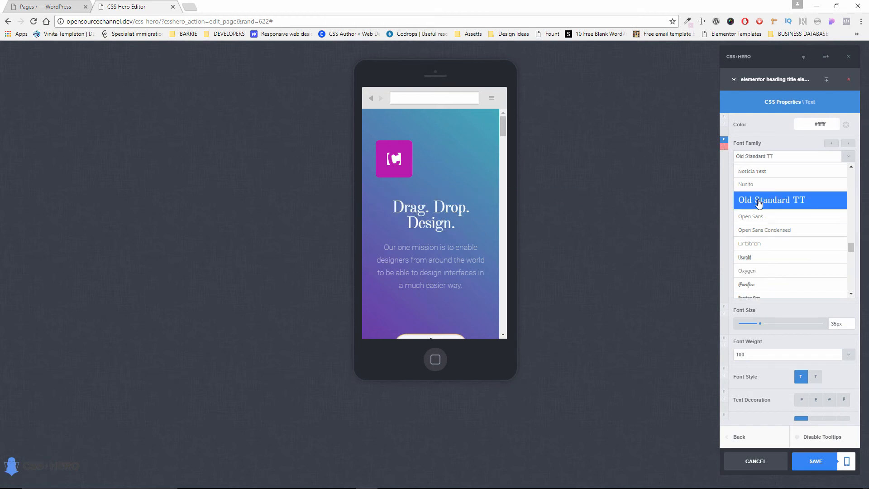
{"action": "left_click", "coordinate": [850, 158]}
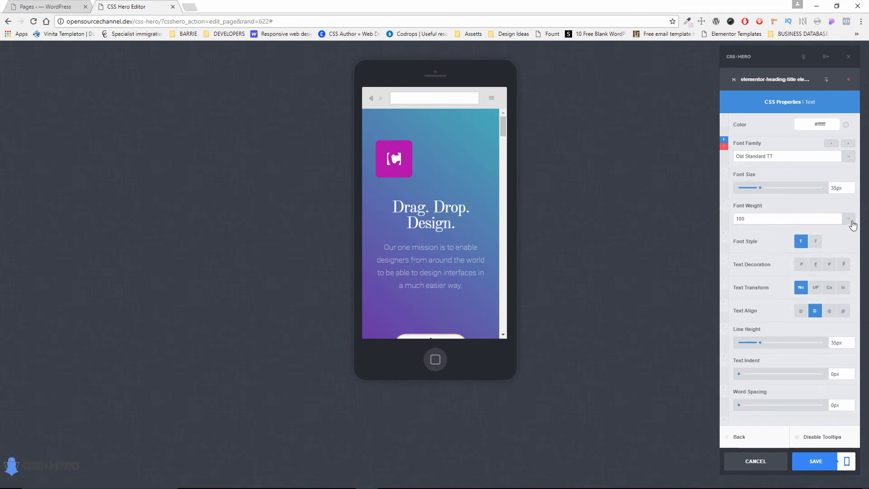
Set the "Drag. Drop. Design." heading's font weight to 200 and its font size to 30px.
{"action": "left_click", "coordinate": [848, 219]}
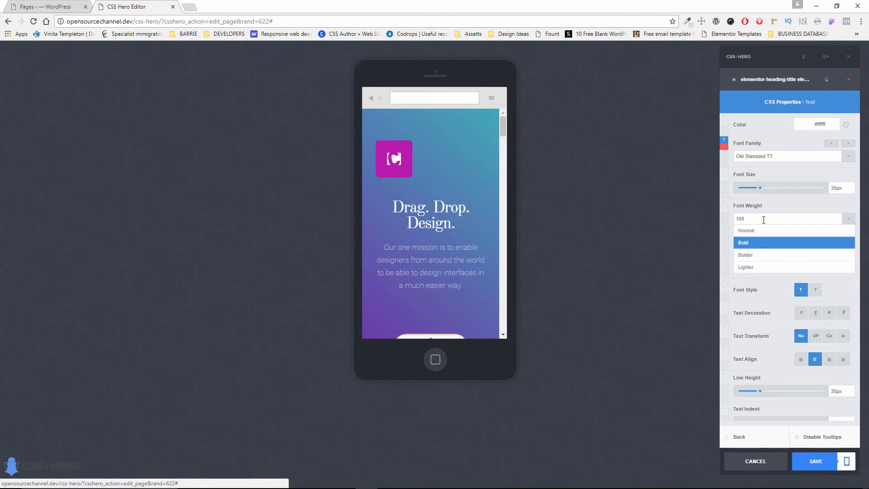
{"action": "key", "text": "BackSpace"}
{"action": "key", "text": "BackSpace"}
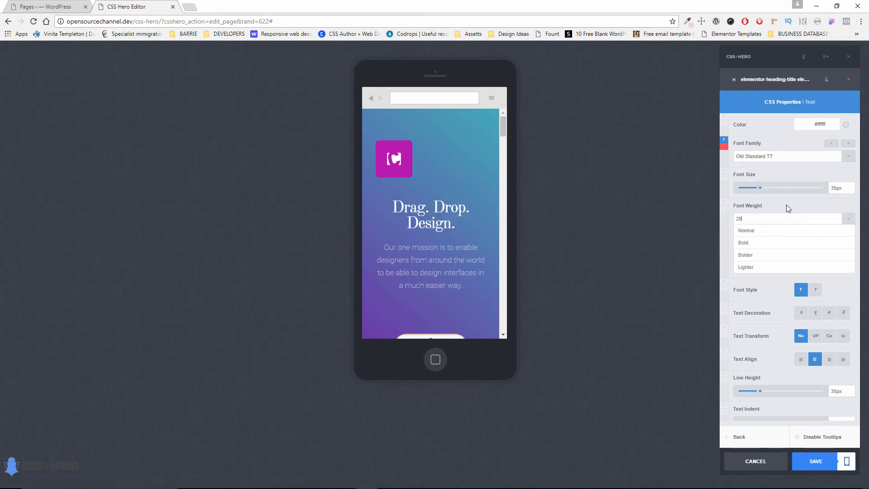
{"action": "left_click", "coordinate": [849, 220]}
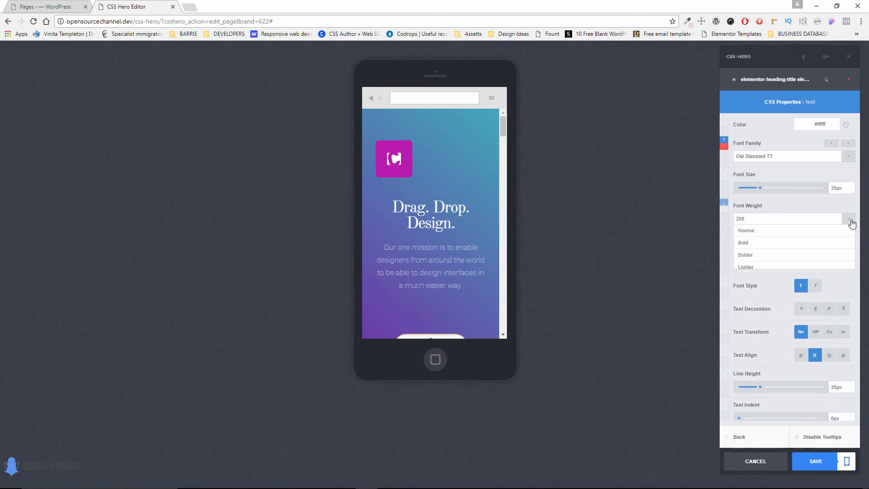
{"action": "left_click", "coordinate": [828, 187]}
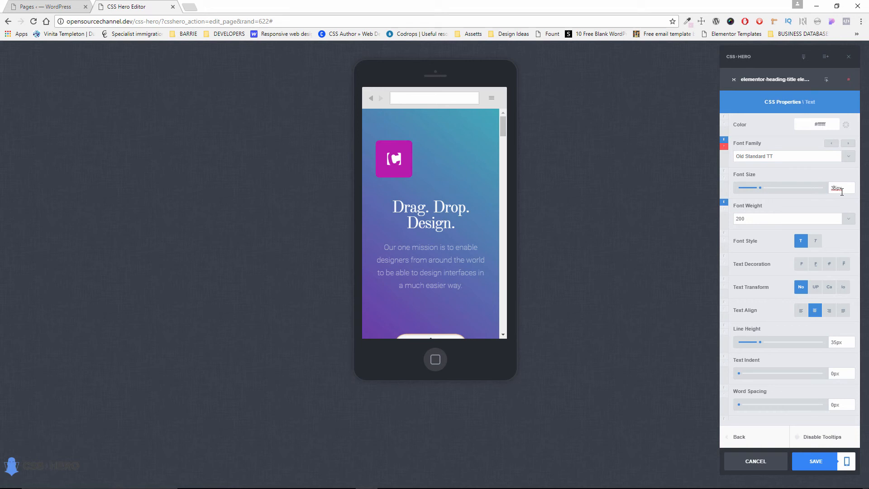
{"action": "key", "text": "BackSpace"}
{"action": "mouse_move", "coordinate": [763, 188]}
{"action": "left_mouse_down"}
{"action": "mouse_move", "coordinate": [773, 188]}
{"action": "mouse_move", "coordinate": [758, 188]}
{"action": "left_mouse_up"}
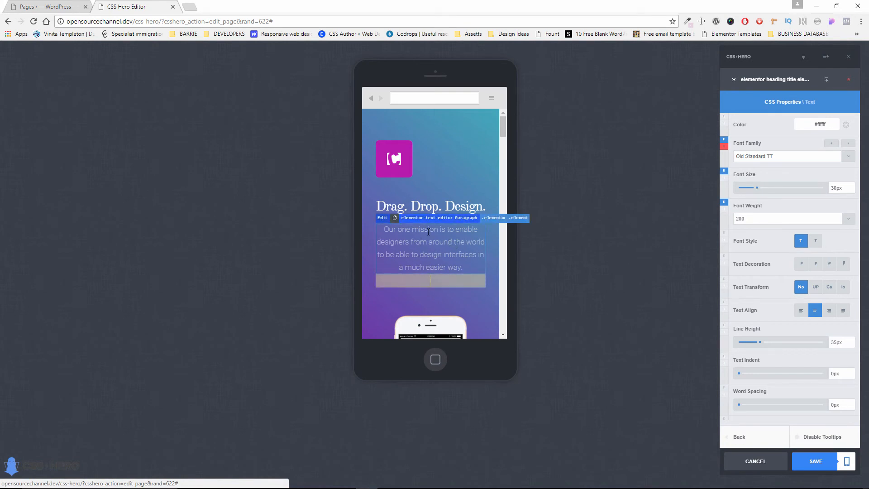
Set the font family of the paragraph below the heading to Geneva, Tahoma, Verdana, sans-serif.
{"action": "left_click", "coordinate": [382, 220]}
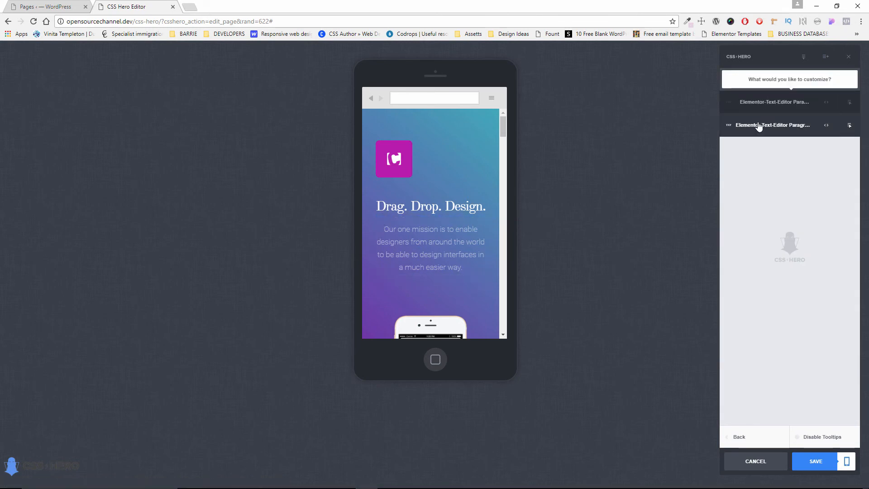
{"action": "left_click", "coordinate": [384, 220]}
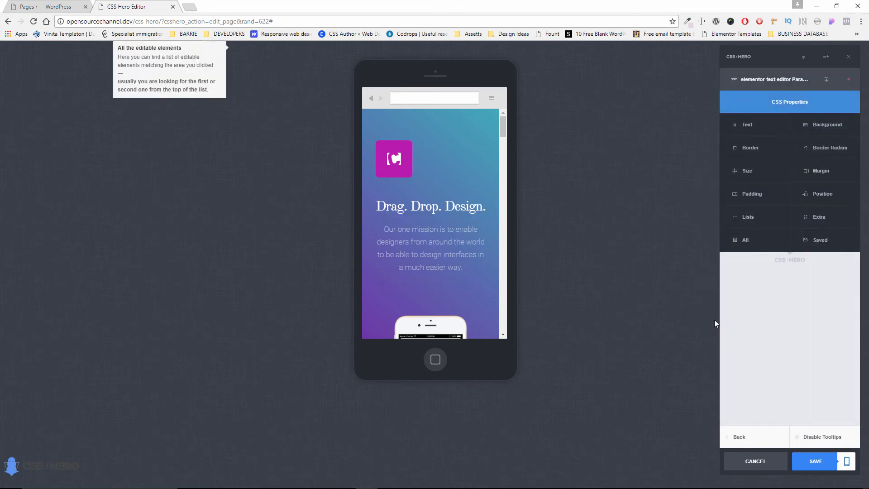
{"action": "left_click", "coordinate": [757, 132]}
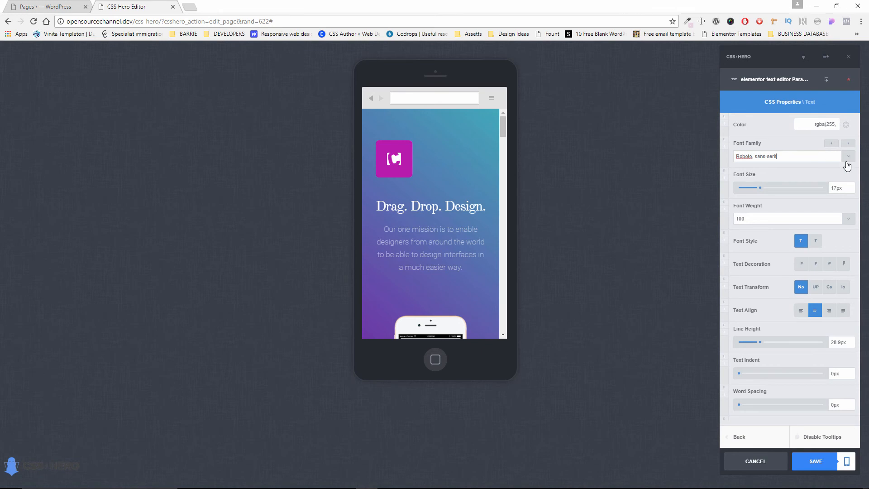
{"action": "left_click", "coordinate": [848, 156]}
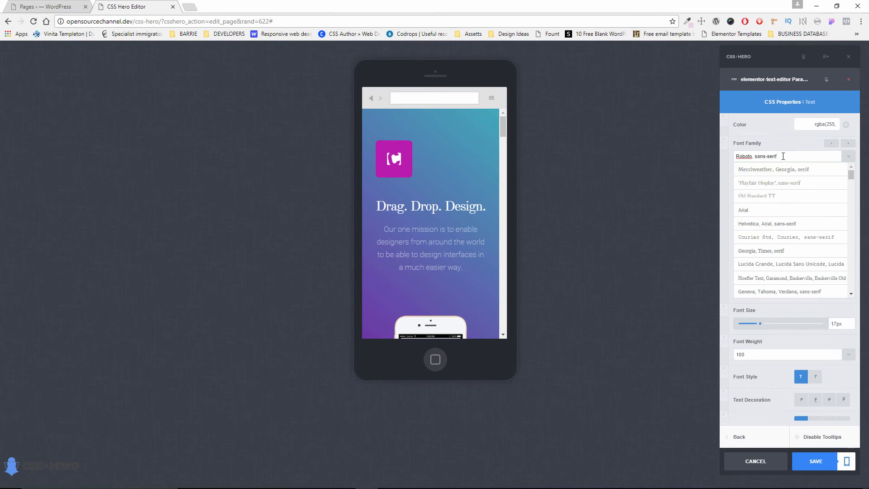
{"action": "key", "text": "BackSpace"}
{"action": "key", "text": "BackSpace"}
{"action": "key", "text": "BackSpace"}
{"action": "key", "text": "BackSpace"}
{"action": "key", "text": "BackSpace"}
{"action": "key", "text": "BackSpace"}
{"action": "key", "text": "BackSpace"}
{"action": "key", "text": "BackSpace"}
{"action": "key", "text": "BackSpace"}
{"action": "key", "text": "BackSpace"}
{"action": "key", "text": "BackSpace"}
{"action": "key", "text": "BackSpace"}
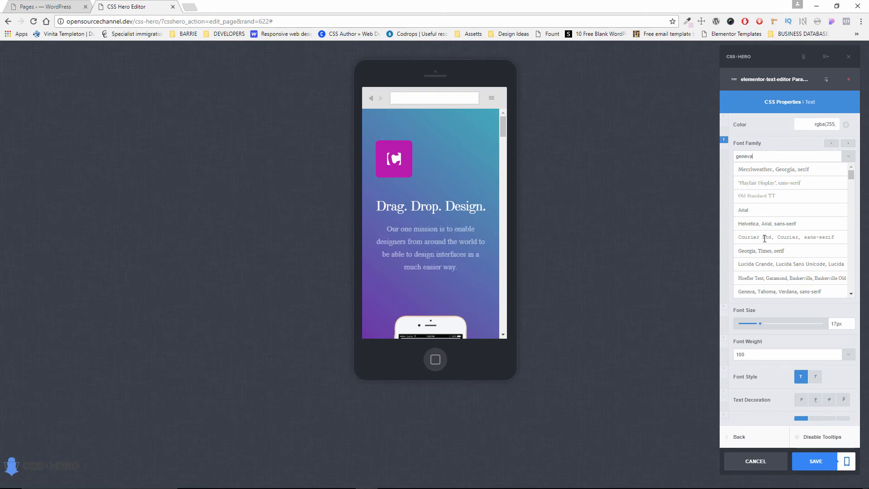
{"action": "scroll", "coordinate": [770, 225], "scroll_direction": "down", "scroll_amount": 2}
{"action": "left_click", "coordinate": [765, 210]}
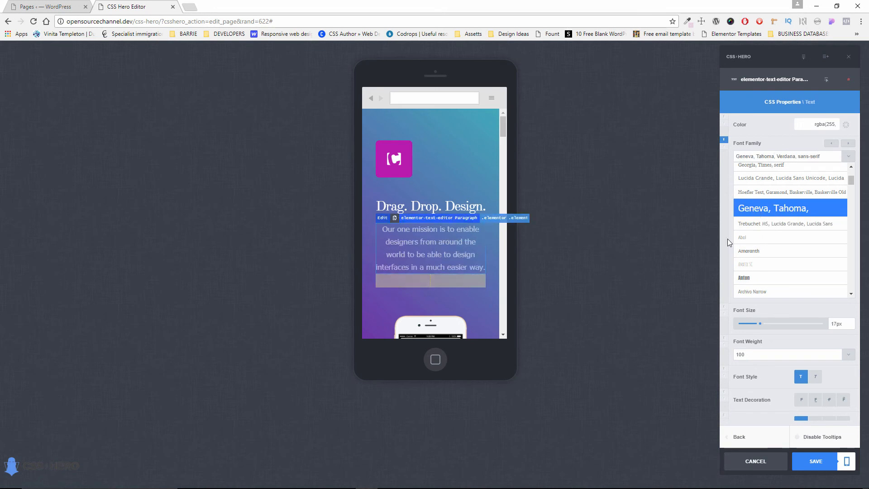
Set the font family of the paragraph below the heading to Amaranth.
{"action": "left_click", "coordinate": [761, 254]}
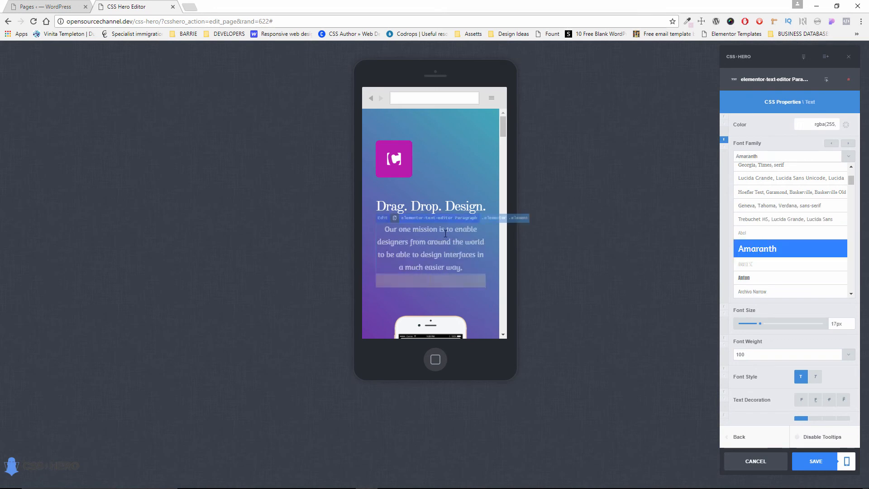
{"action": "left_click", "coordinate": [848, 158]}
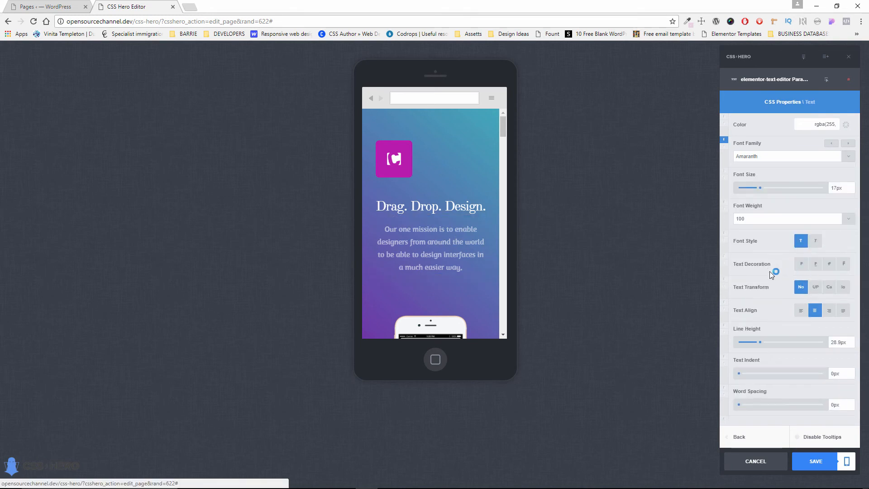
Try the underline, line-through and overline text decorations on the paragraph and reset the decoration to none.
{"action": "left_click", "coordinate": [800, 269]}
{"action": "left_click", "coordinate": [816, 267]}
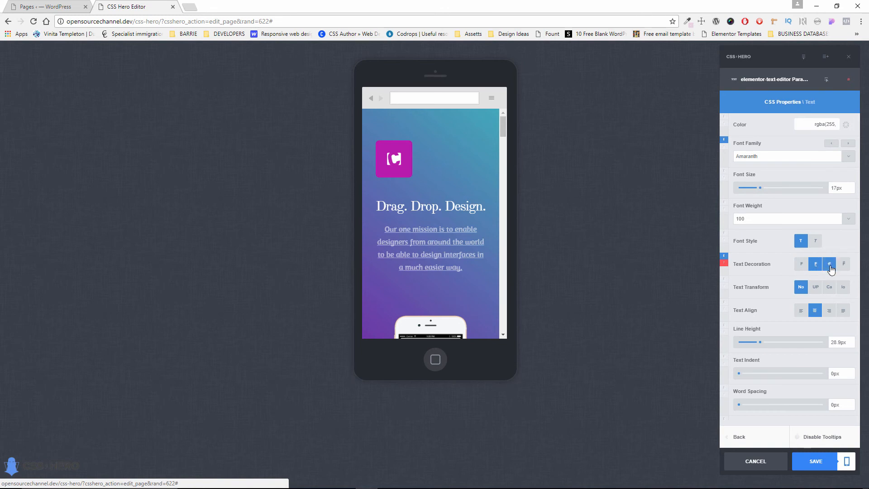
{"action": "left_click", "coordinate": [830, 267]}
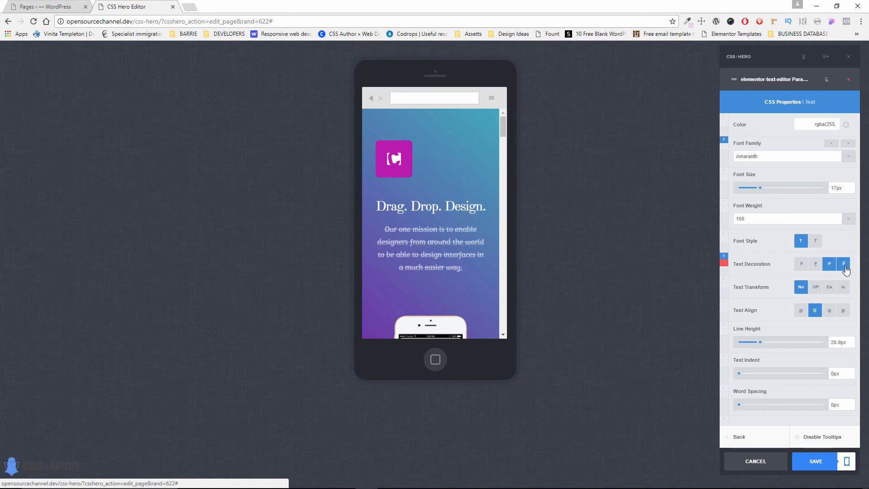
{"action": "left_click", "coordinate": [844, 267]}
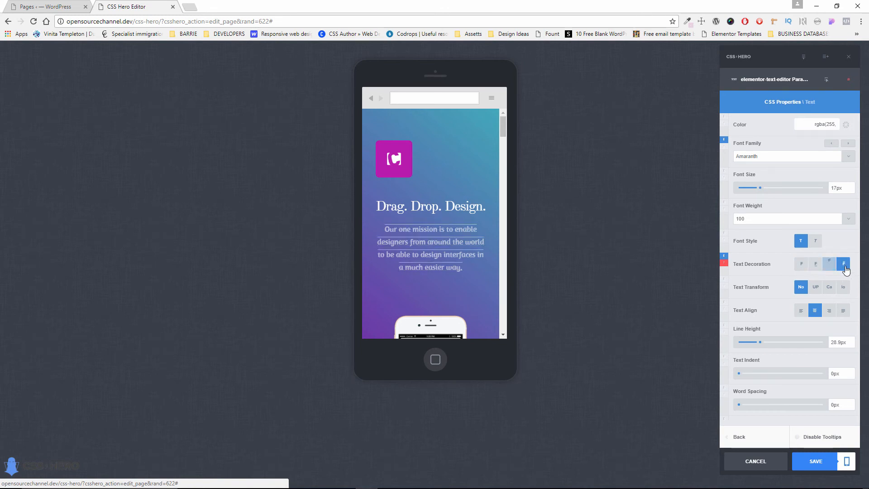
{"action": "left_click", "coordinate": [801, 266]}
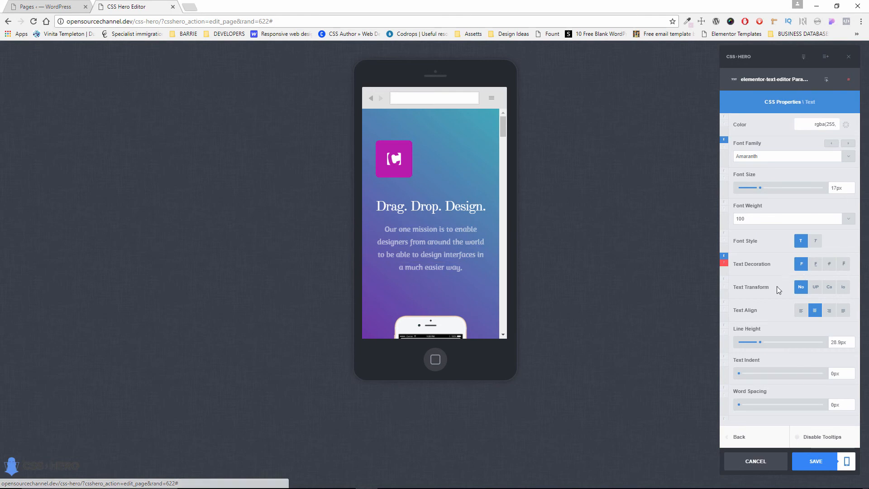
Try the uppercase, capitalize and lowercase text transforms on the paragraph and reset the transform to none.
{"action": "left_click", "coordinate": [815, 287]}
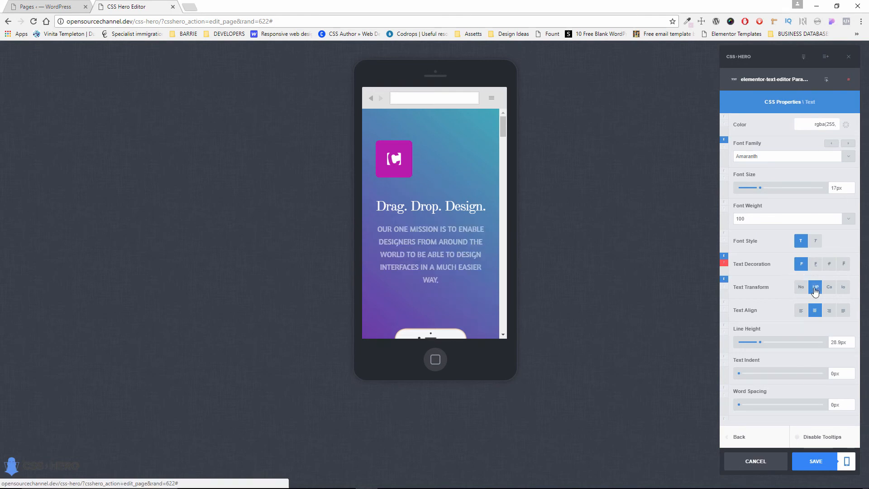
{"action": "left_click", "coordinate": [830, 288]}
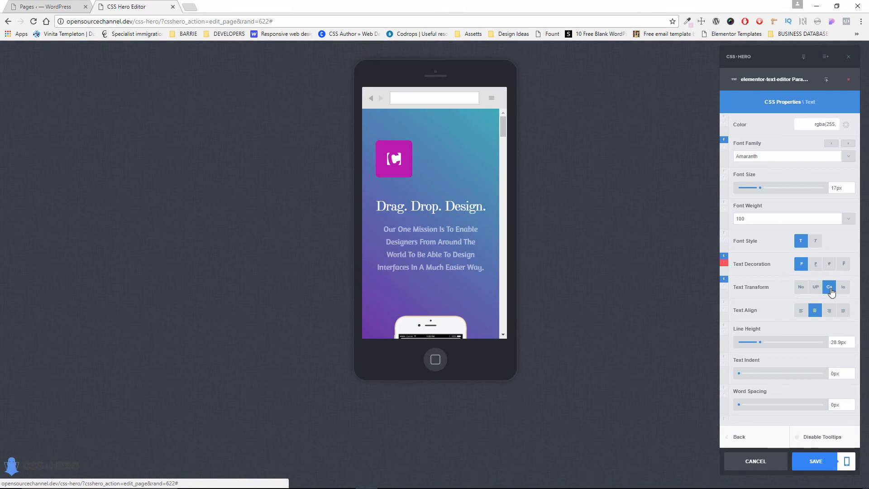
{"action": "left_click", "coordinate": [842, 290]}
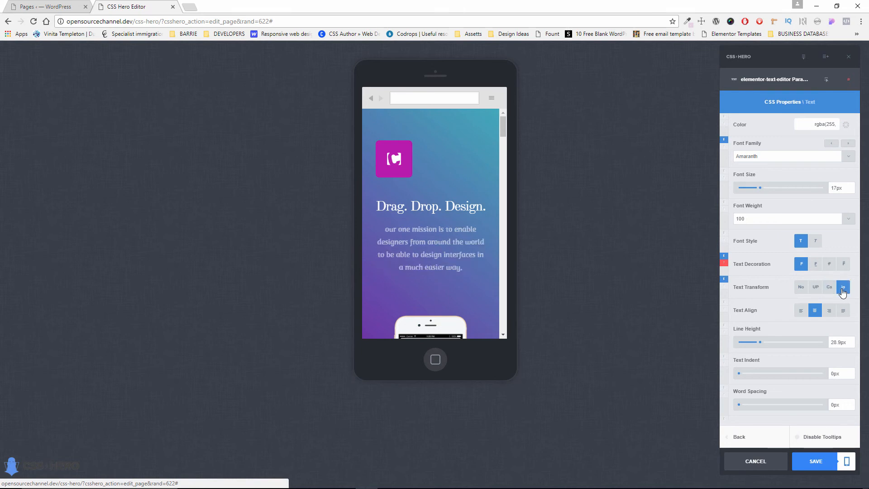
{"action": "left_click", "coordinate": [801, 289]}
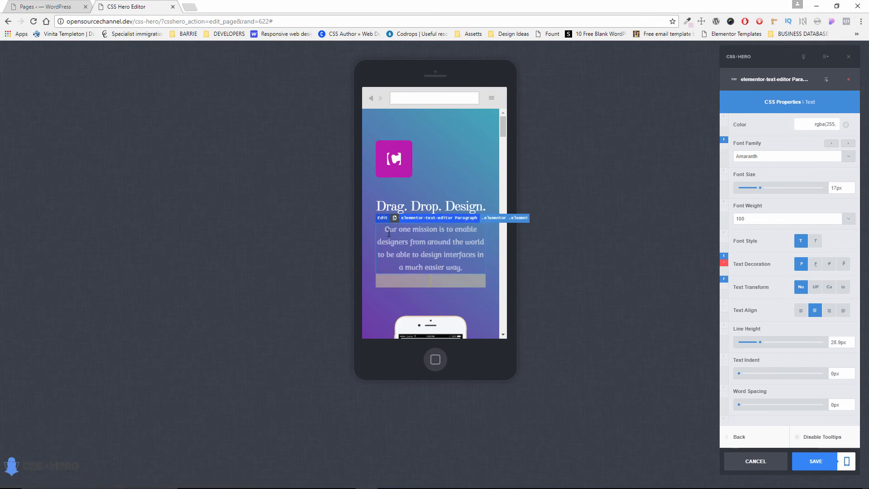
Try the White & Grey and Longshadow text shadow presets on the paragraph and reset the shadow to None.
{"action": "scroll", "coordinate": [780, 330], "scroll_direction": "down", "scroll_amount": 5}
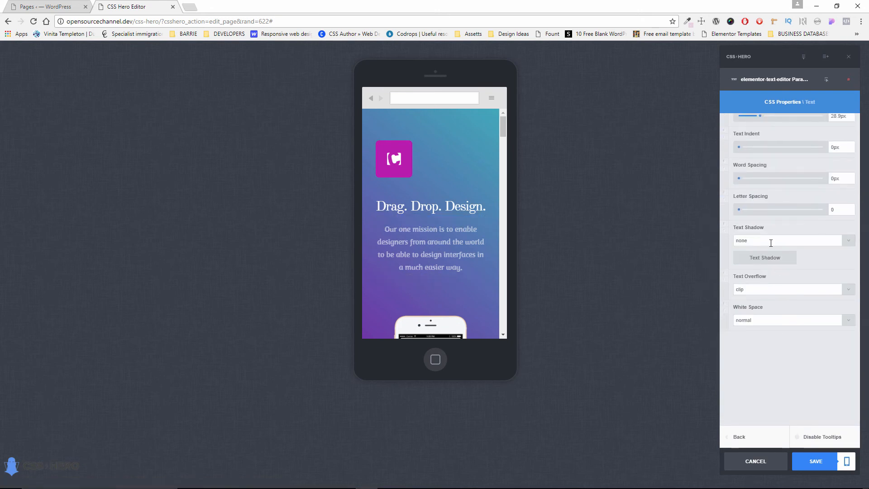
{"action": "left_click", "coordinate": [847, 245]}
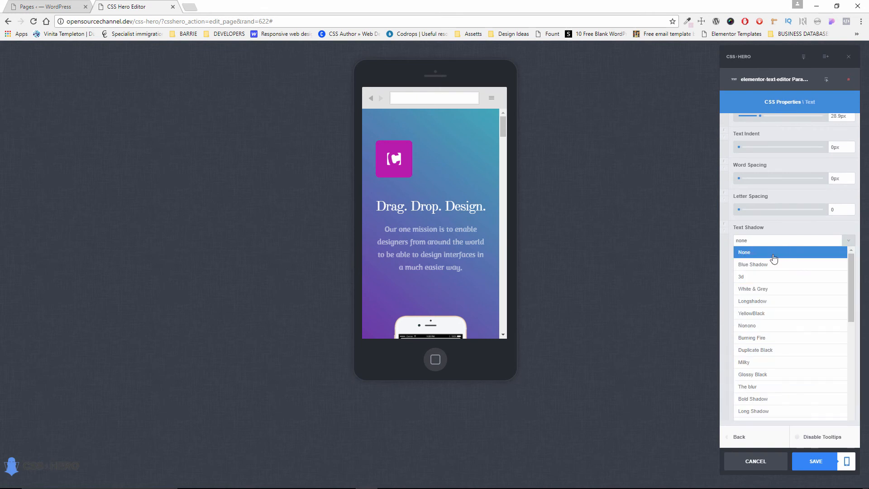
{"action": "left_click", "coordinate": [747, 277]}
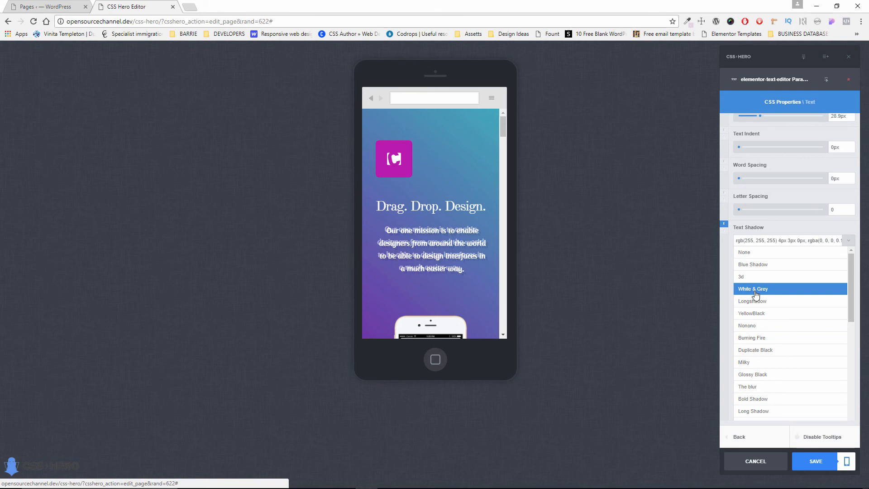
{"action": "left_click", "coordinate": [761, 306]}
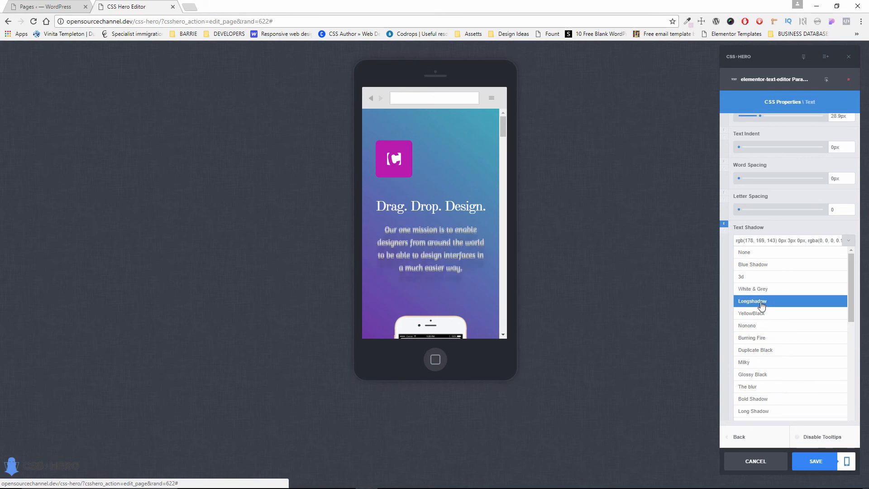
{"action": "left_click", "coordinate": [761, 254]}
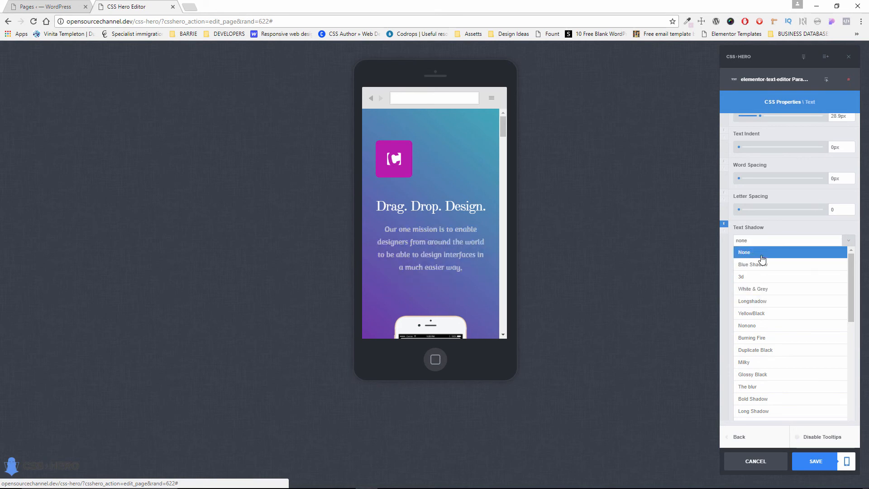
{"action": "left_click", "coordinate": [848, 240]}
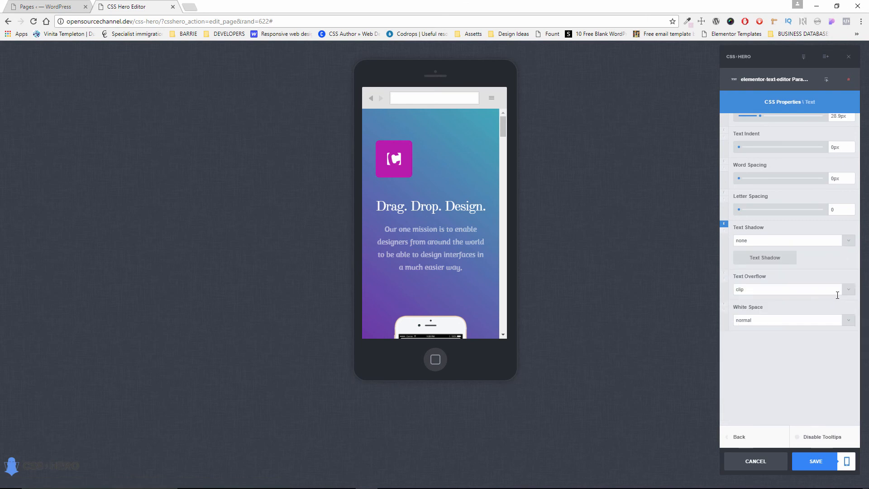
{"action": "scroll", "coordinate": [837, 294], "scroll_direction": "up", "scroll_amount": 5}
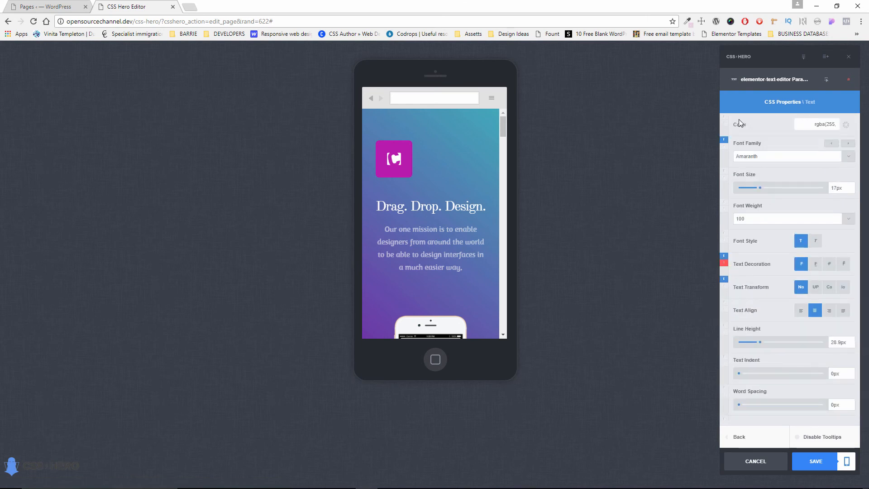
{"action": "left_click", "coordinate": [846, 125]}
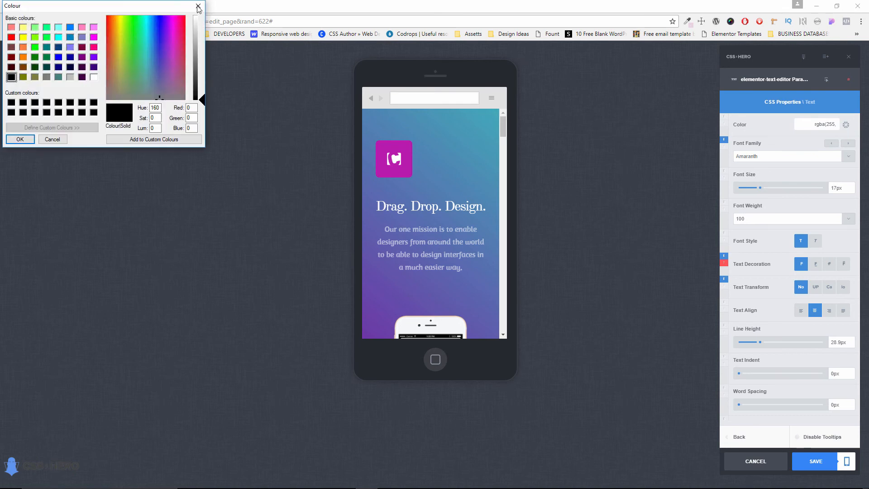
{"action": "left_click_drag", "start_coordinate": [152, 6], "coordinate": [238, 221]}
{"action": "left_click", "coordinate": [244, 264]}
{"action": "left_click_drag", "start_coordinate": [227, 270], "coordinate": [249, 253]}
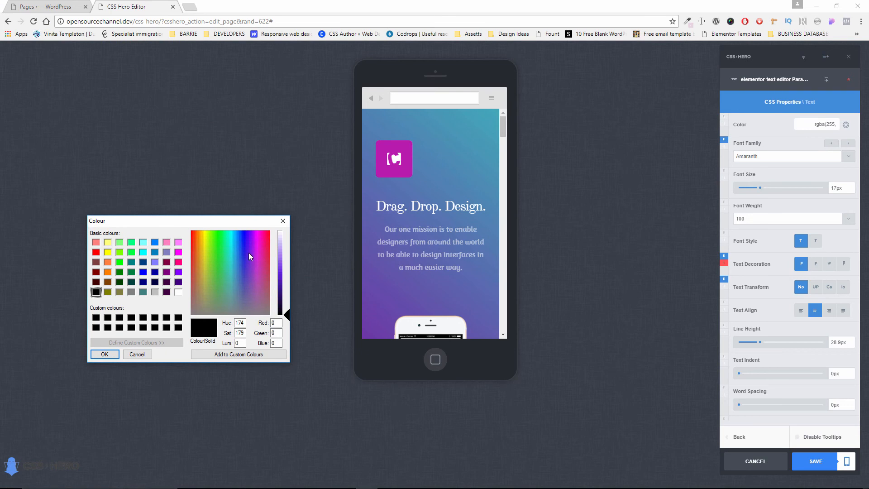
{"action": "left_click", "coordinate": [280, 283]}
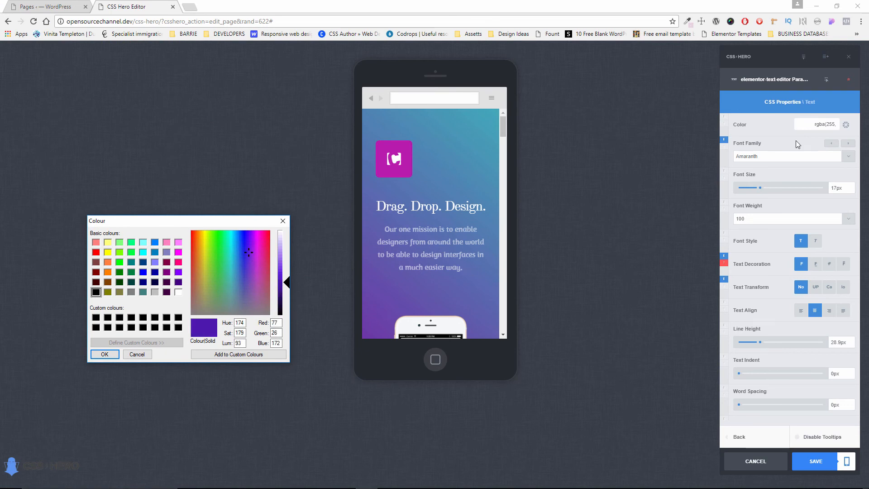
{"action": "left_click", "coordinate": [282, 222]}
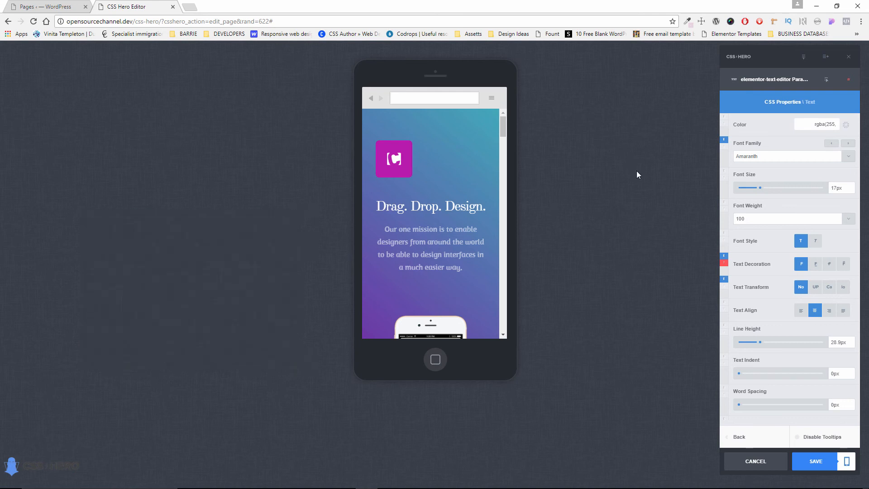
Try the red #f73a3a as the paragraph's text colour and settle on a near-white shade.
{"action": "left_click", "coordinate": [819, 123]}
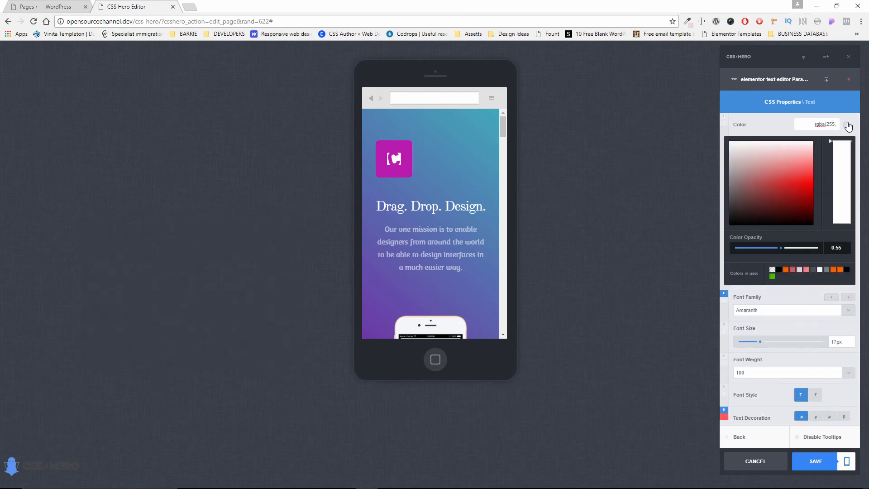
{"action": "left_click_drag", "start_coordinate": [802, 199], "coordinate": [807, 173]}
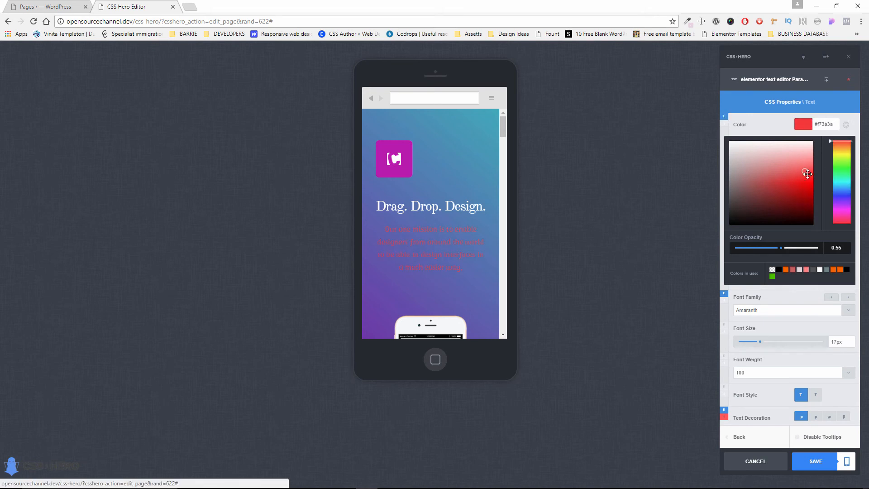
{"action": "left_click", "coordinate": [738, 164]}
{"action": "left_click_drag", "start_coordinate": [737, 163], "coordinate": [719, 130]}
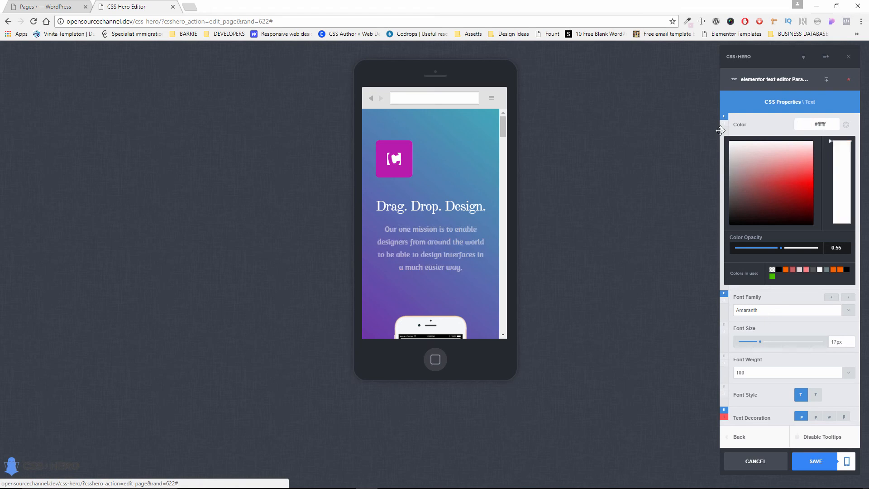
{"action": "left_click", "coordinate": [732, 145]}
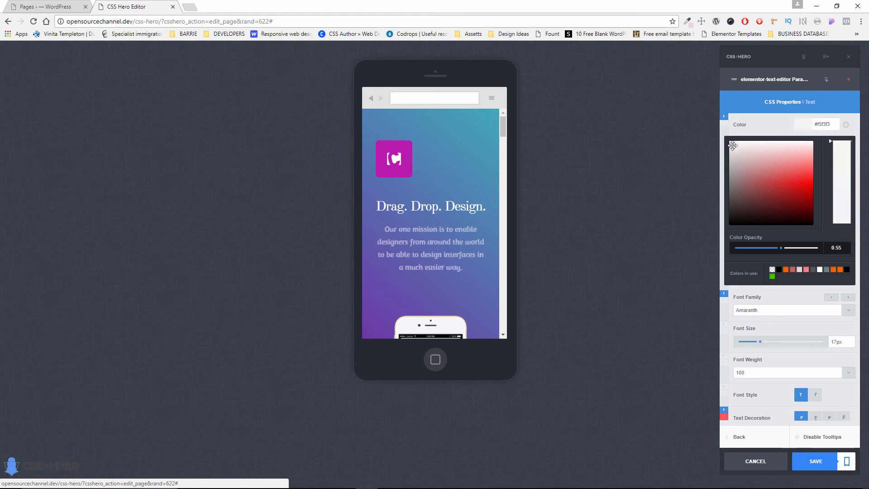
{"action": "left_click", "coordinate": [822, 126]}
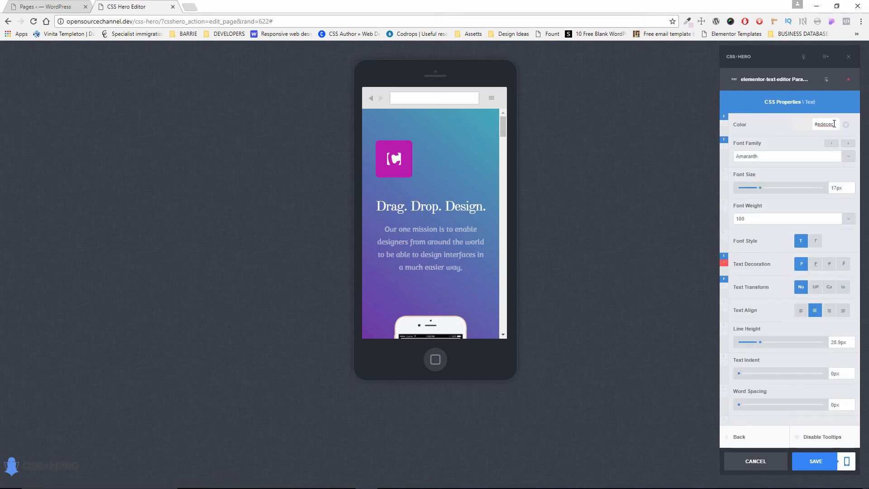
{"action": "left_click", "coordinate": [837, 128]}
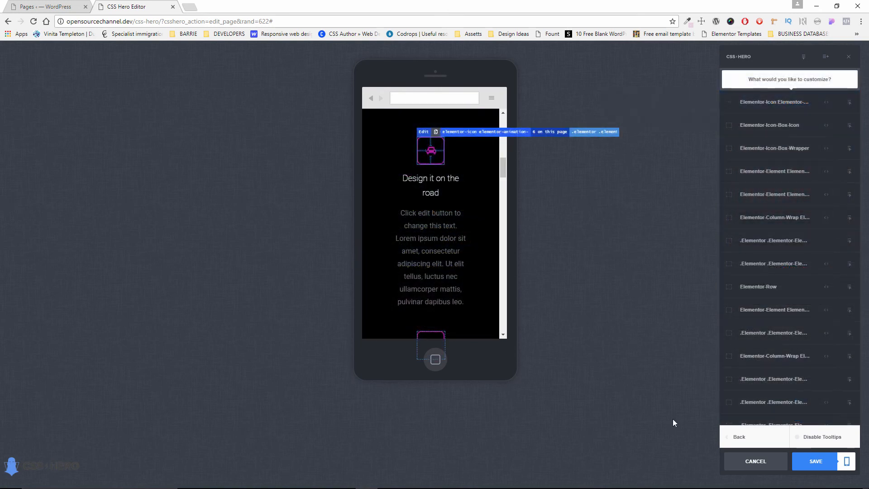
Set the margins of the car icon above "Design it on the road" to 7px top, 4px right, 9px bottom and 31px left.
{"action": "left_click", "coordinate": [752, 441]}
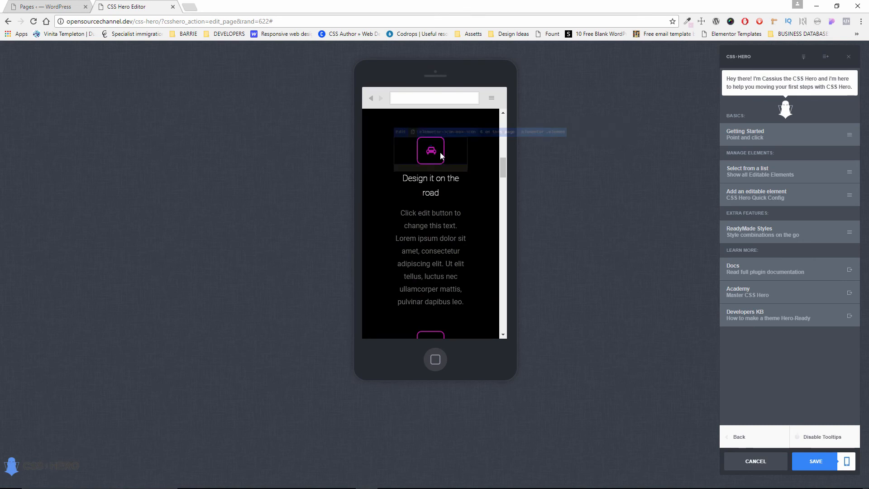
{"action": "left_click", "coordinate": [424, 133]}
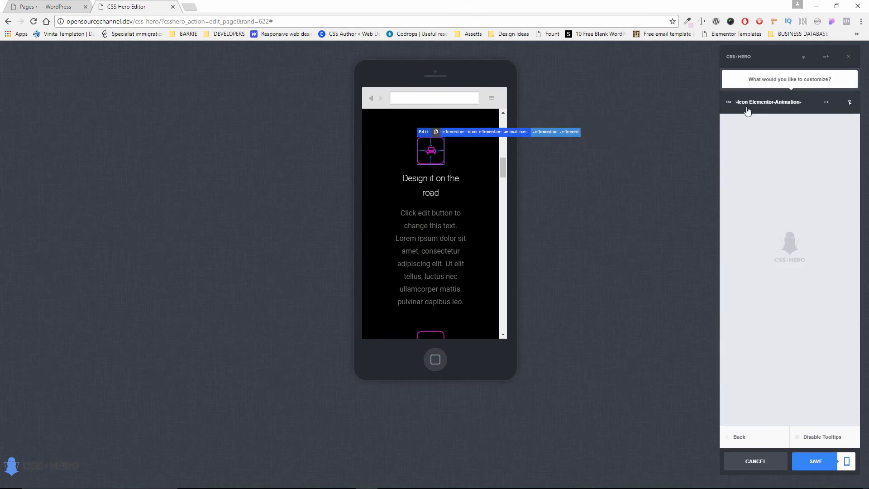
{"action": "mouse_move", "coordinate": [746, 108]}
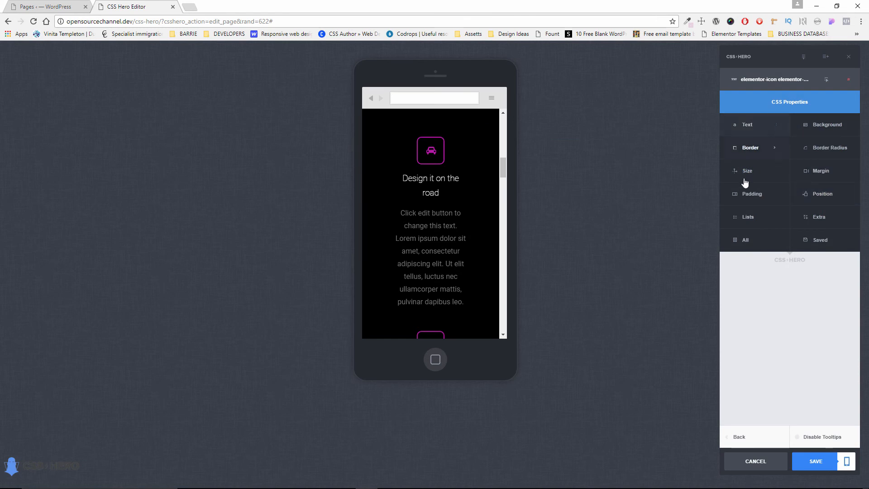
{"action": "left_click", "coordinate": [829, 180]}
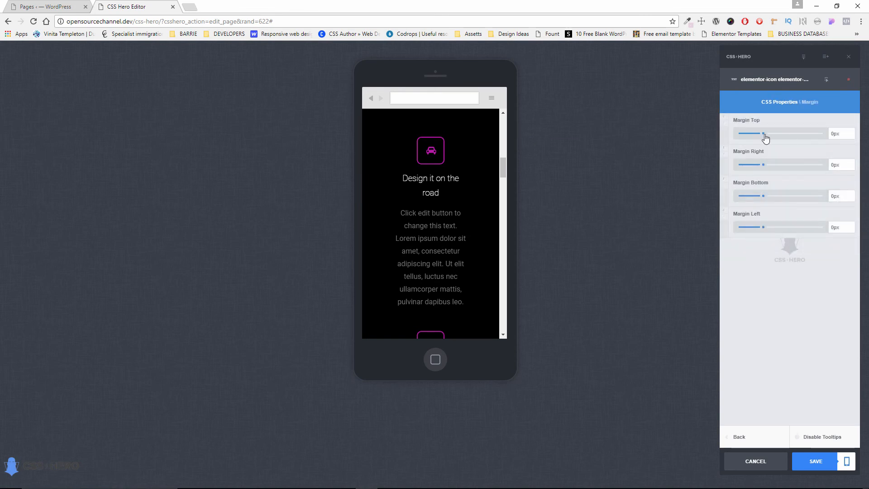
{"action": "left_click_drag", "start_coordinate": [764, 135], "coordinate": [803, 227]}
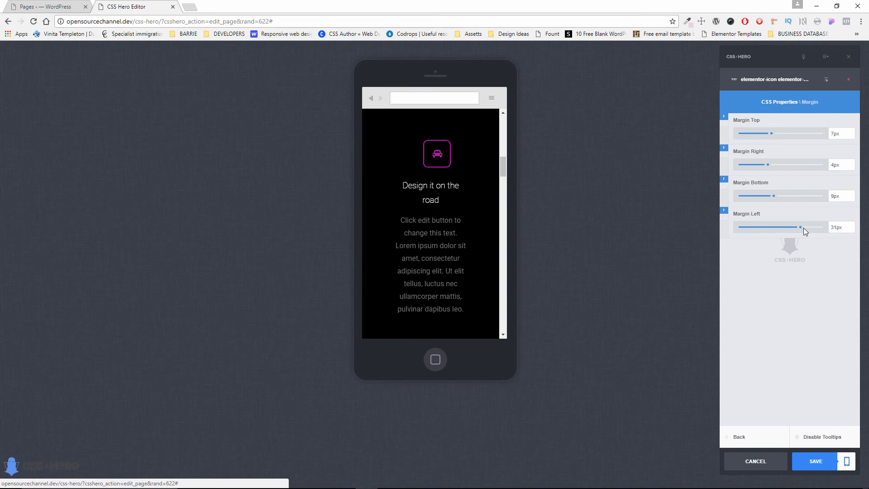
{"action": "left_click", "coordinate": [736, 442]}
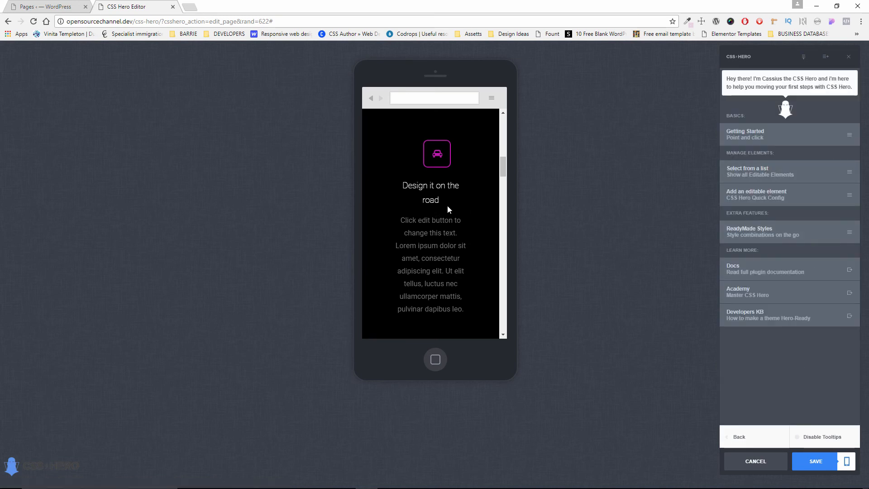
{"action": "left_click_drag", "start_coordinate": [502, 170], "coordinate": [499, 281]}
{"action": "scroll", "coordinate": [497, 279], "scroll_direction": "down", "scroll_amount": 5}
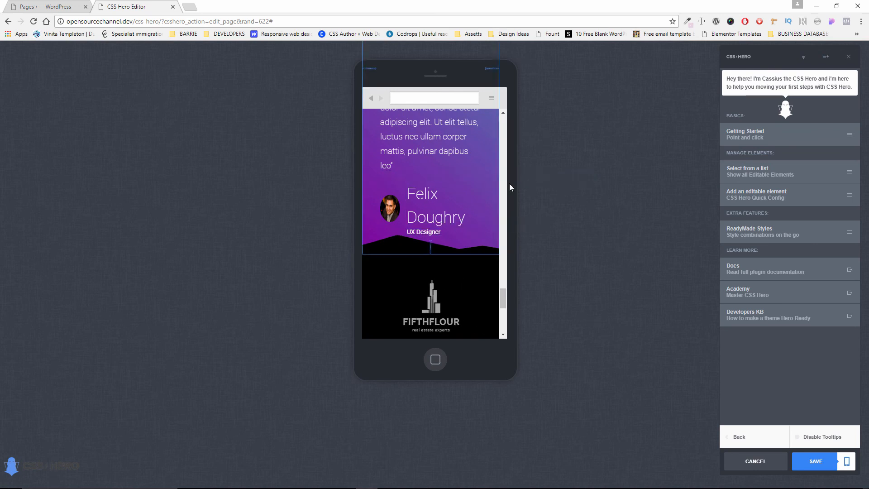
{"action": "left_click_drag", "start_coordinate": [501, 295], "coordinate": [516, 110]}
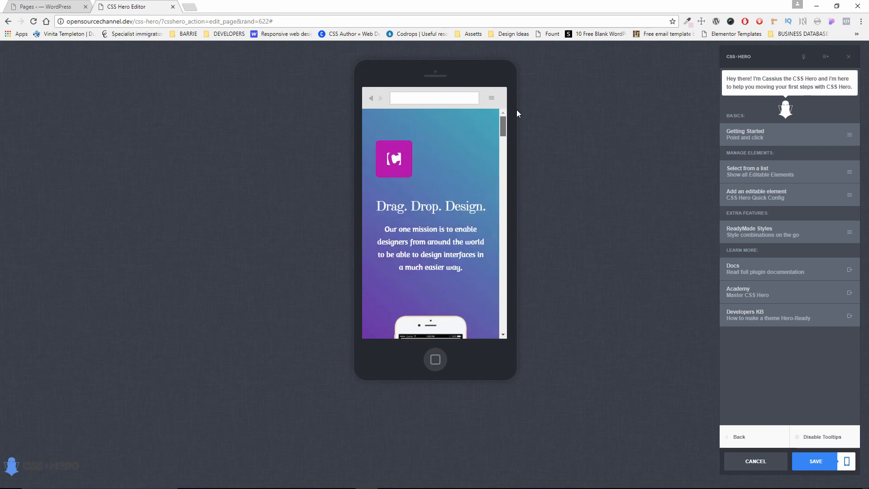
Open the text properties of the "Drag. Drop. Design." heading in the phone view and review the available settings.
{"action": "left_click", "coordinate": [401, 205]}
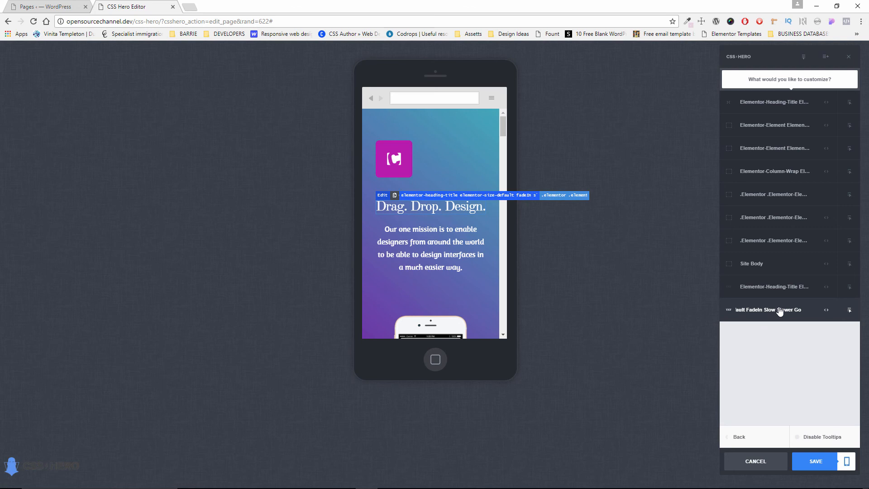
{"action": "left_click", "coordinate": [779, 311]}
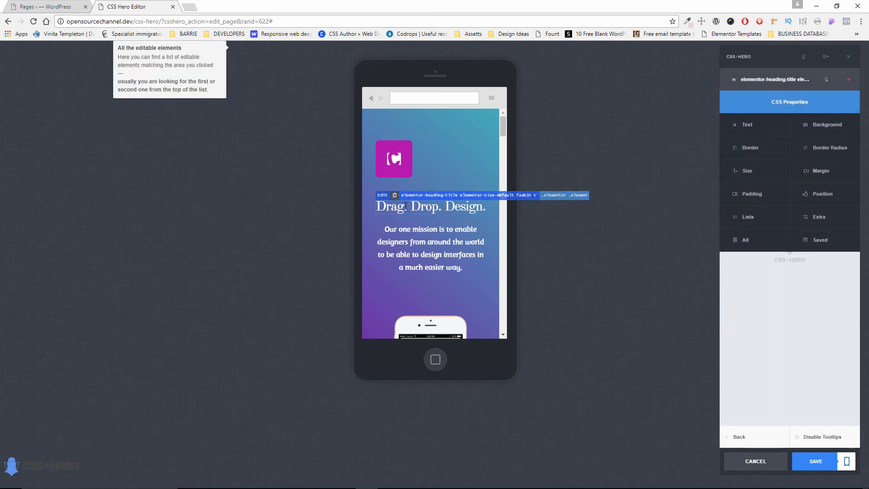
{"action": "left_click", "coordinate": [745, 123]}
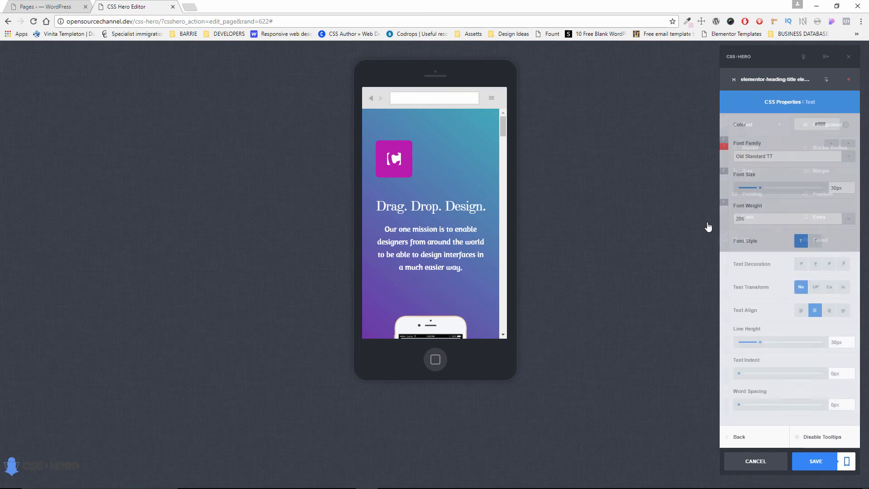
{"action": "scroll", "coordinate": [783, 219], "scroll_direction": "down", "scroll_amount": 8}
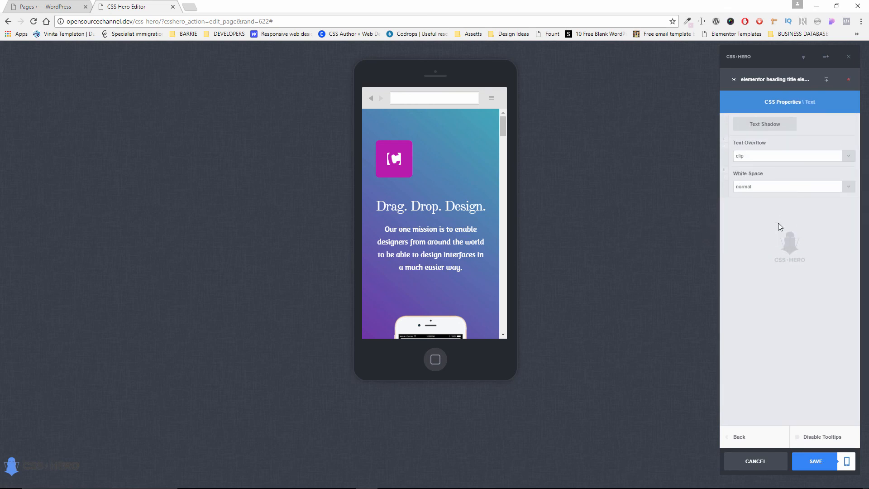
{"action": "scroll", "coordinate": [777, 223], "scroll_direction": "up", "scroll_amount": 4}
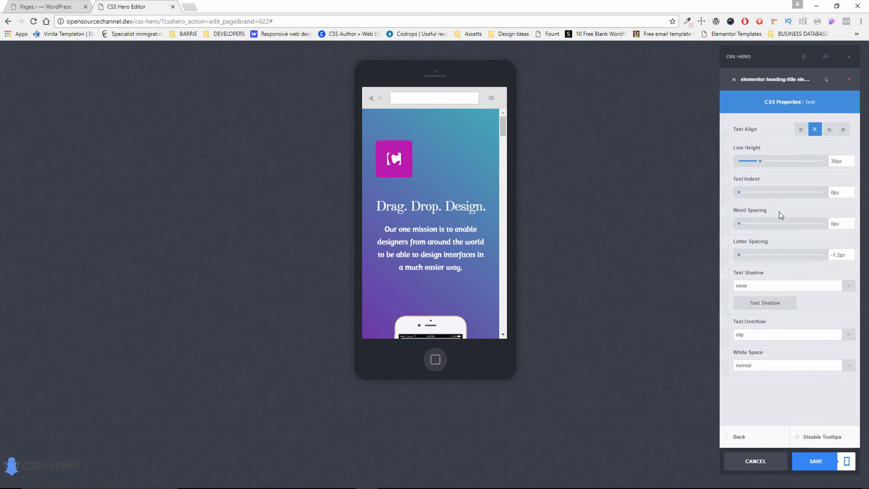
Copy the style of the "Drag. Drop. Design." heading and paste it onto the paragraph below it.
{"action": "left_click", "coordinate": [411, 200]}
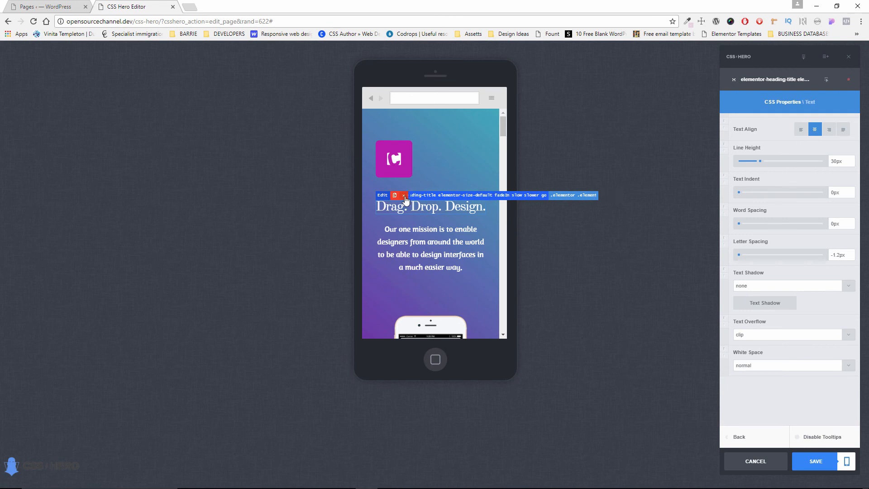
{"action": "left_click", "coordinate": [413, 235]}
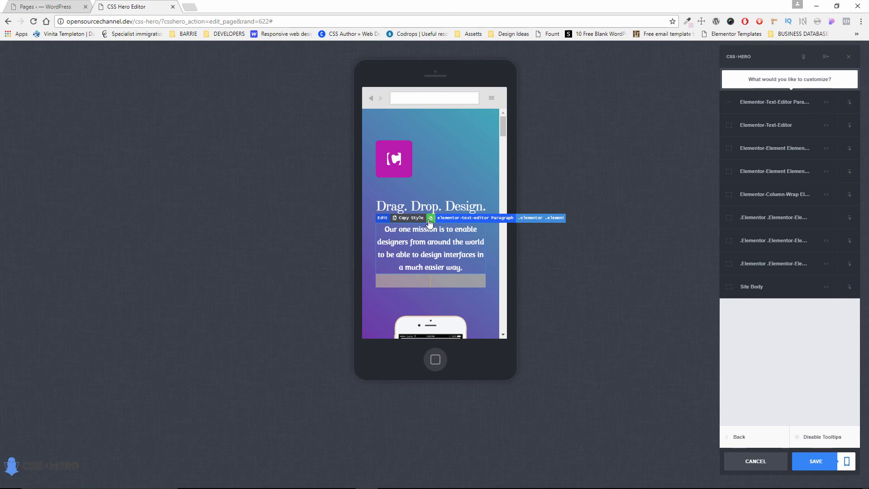
{"action": "left_click", "coordinate": [428, 219]}
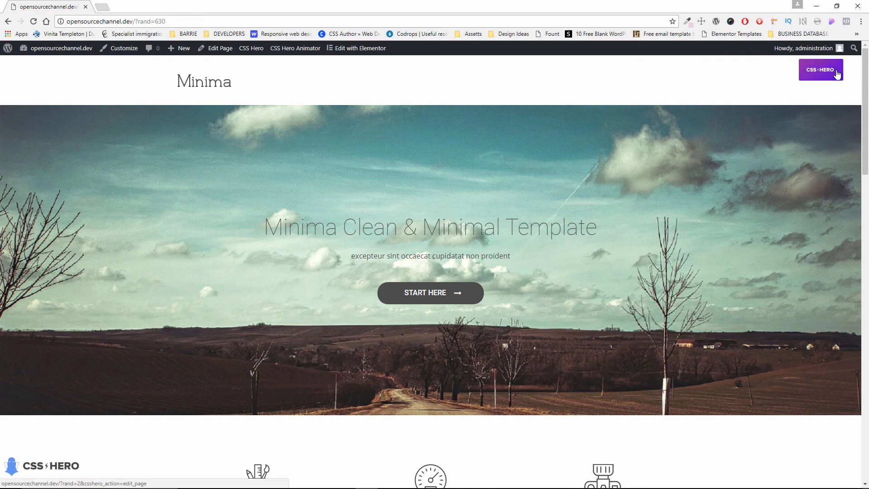
Launch the CSS Hero editor on the Minima home page and open the text properties of the "Minima Clean & Minimal Template" heading.
{"action": "left_click", "coordinate": [837, 74]}
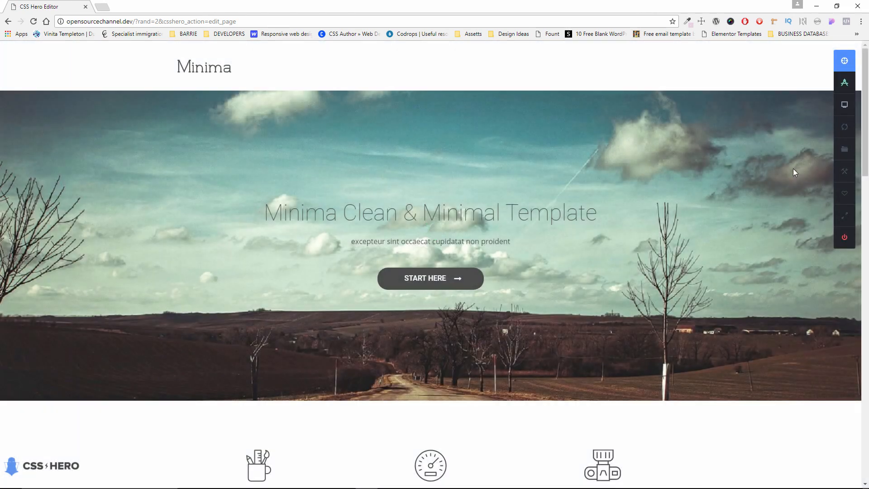
{"action": "left_click", "coordinate": [845, 61]}
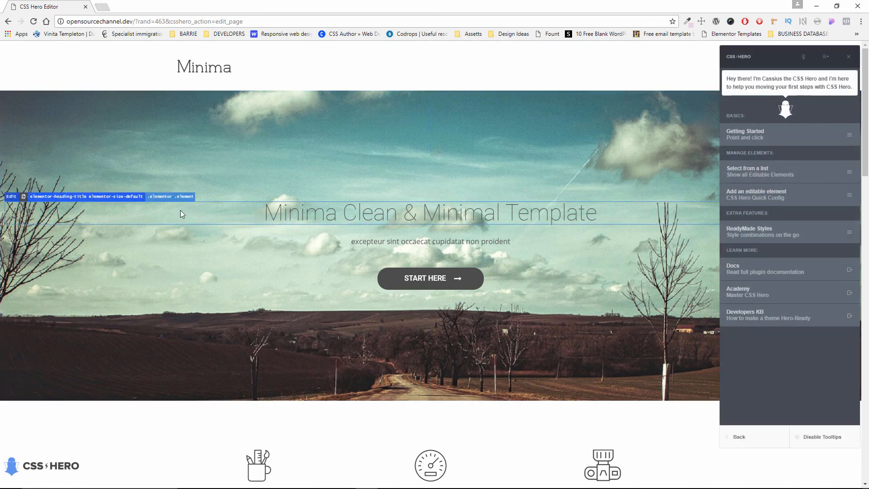
{"action": "left_click", "coordinate": [28, 205]}
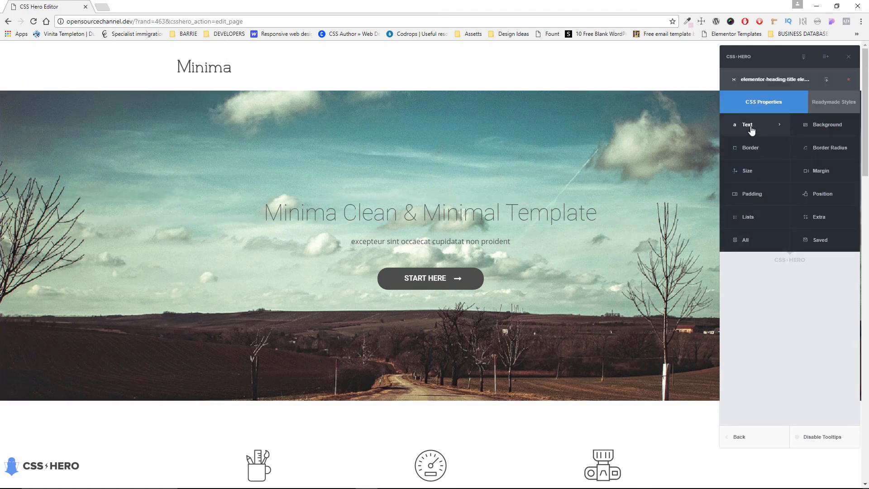
{"action": "left_click", "coordinate": [748, 125]}
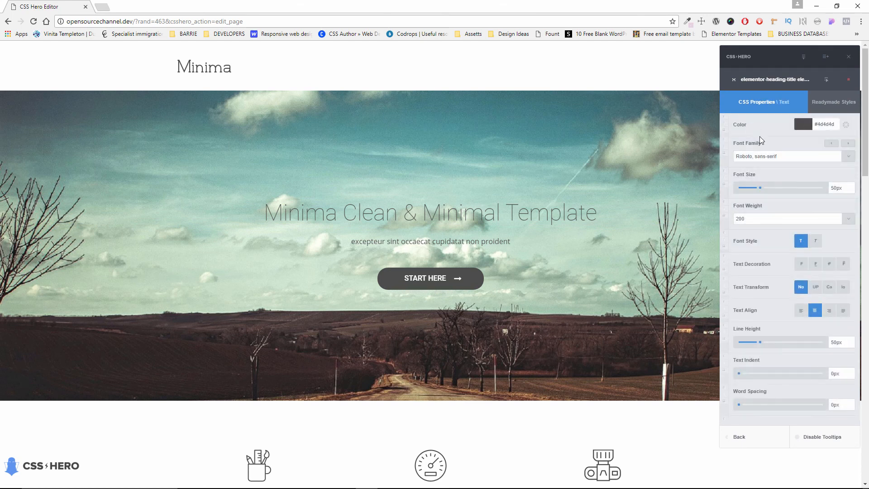
Try the 3d and Double Monochromatic Green, Blue and Red text shadow presets on the heading and reset the shadow to None.
{"action": "scroll", "coordinate": [865, 173], "scroll_direction": "down", "scroll_amount": 3}
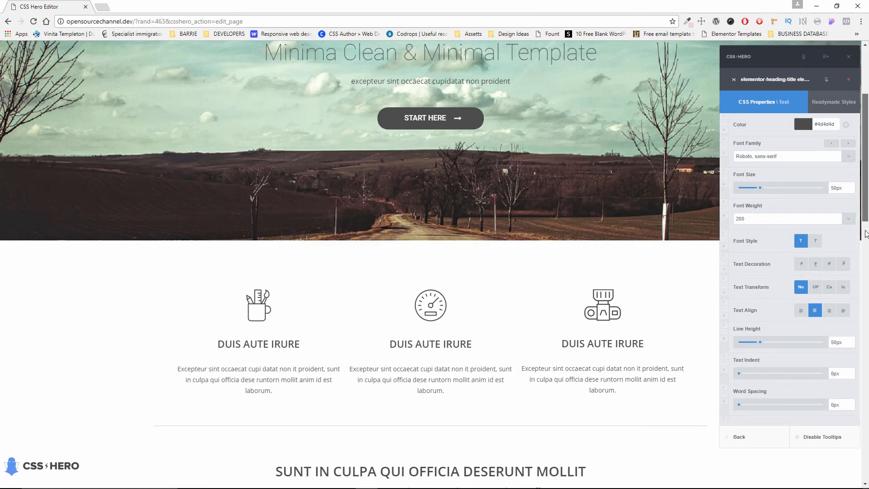
{"action": "scroll", "coordinate": [827, 265], "scroll_direction": "down", "scroll_amount": 4}
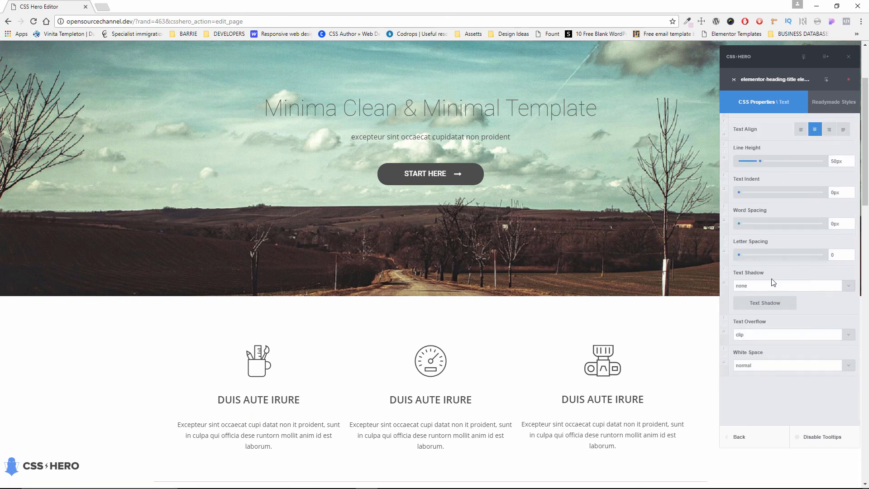
{"action": "left_click", "coordinate": [845, 291]}
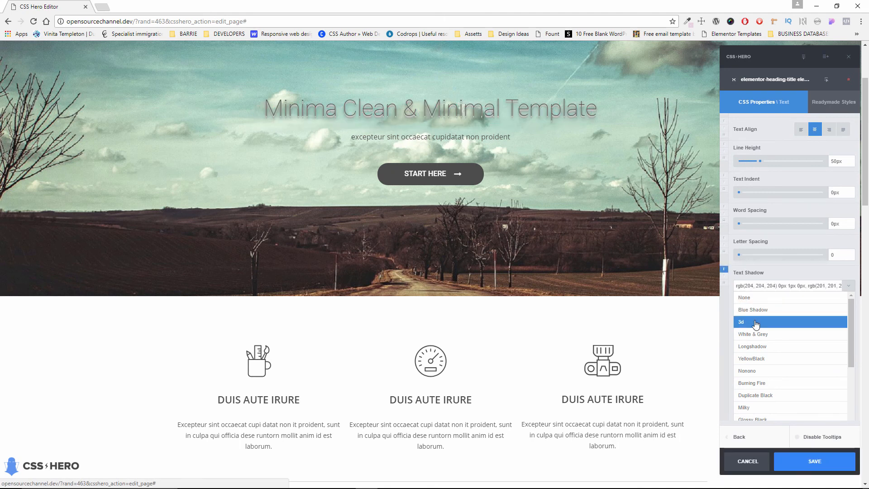
{"action": "scroll", "coordinate": [669, 229], "scroll_direction": "up", "scroll_amount": 3}
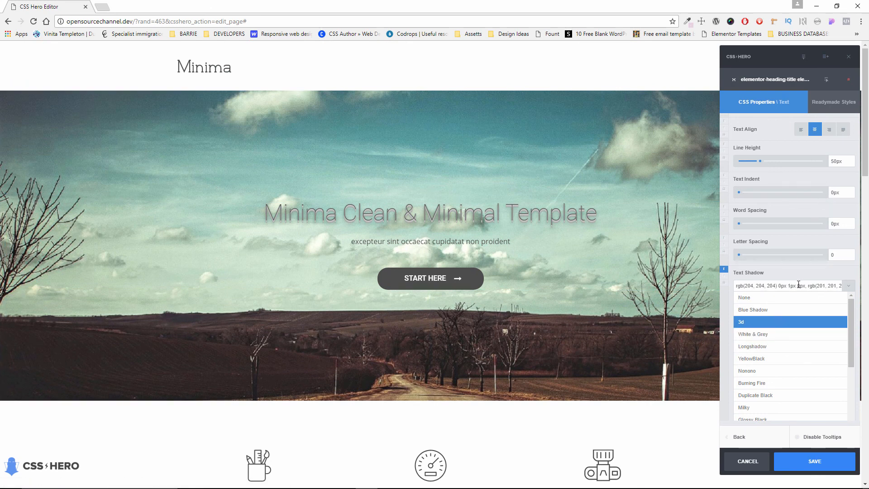
{"action": "left_click", "coordinate": [736, 284]}
{"action": "left_click_drag", "start_coordinate": [851, 315], "coordinate": [853, 385]}
{"action": "left_click", "coordinate": [795, 326]}
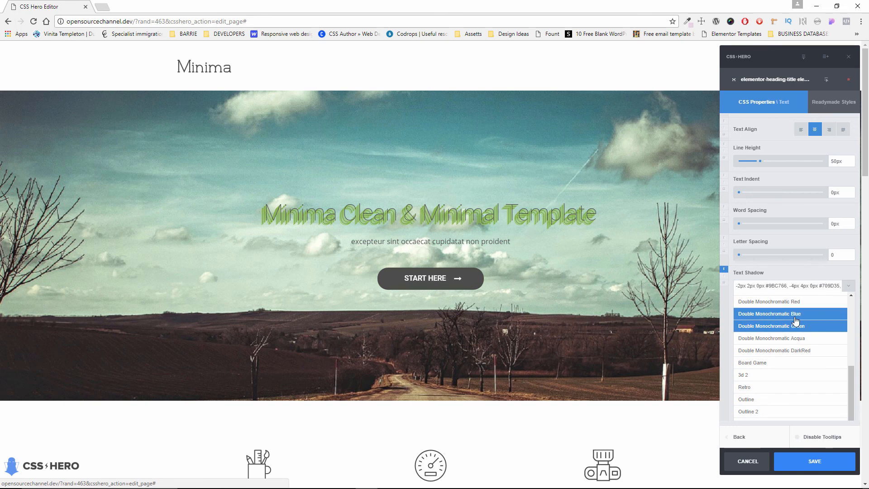
{"action": "left_click", "coordinate": [795, 318]}
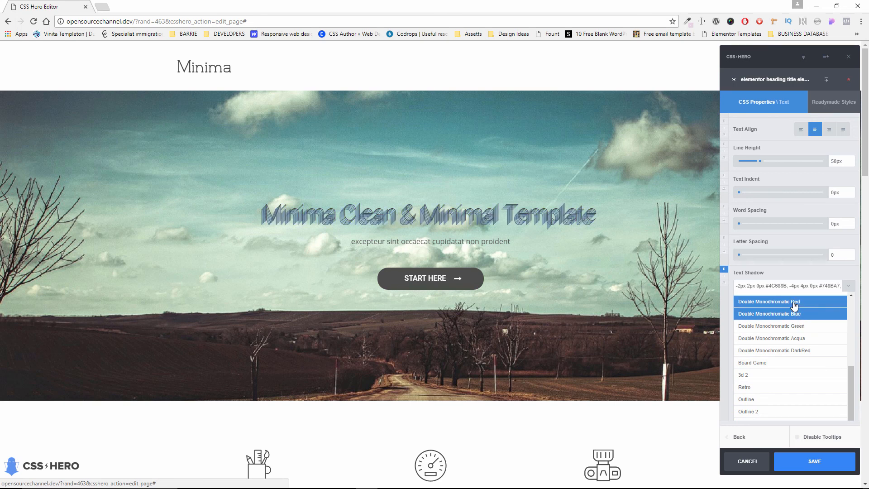
{"action": "left_click", "coordinate": [794, 303]}
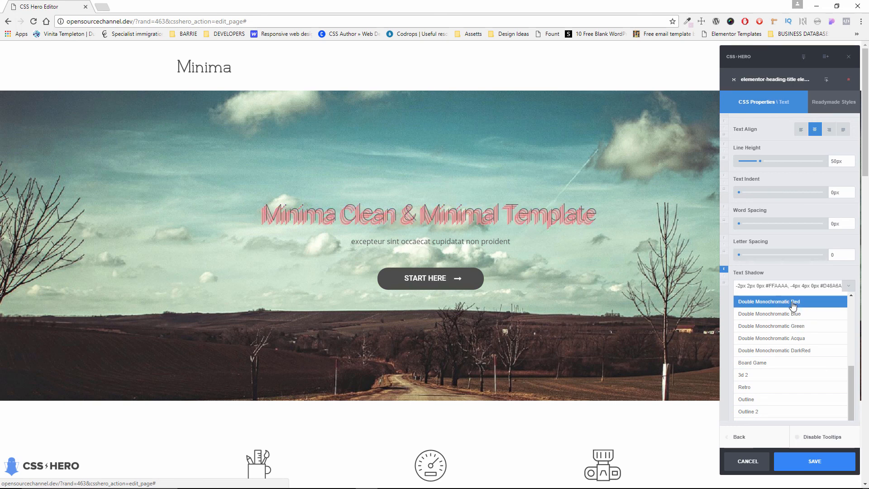
{"action": "scroll", "coordinate": [789, 330], "scroll_direction": "up", "scroll_amount": 5}
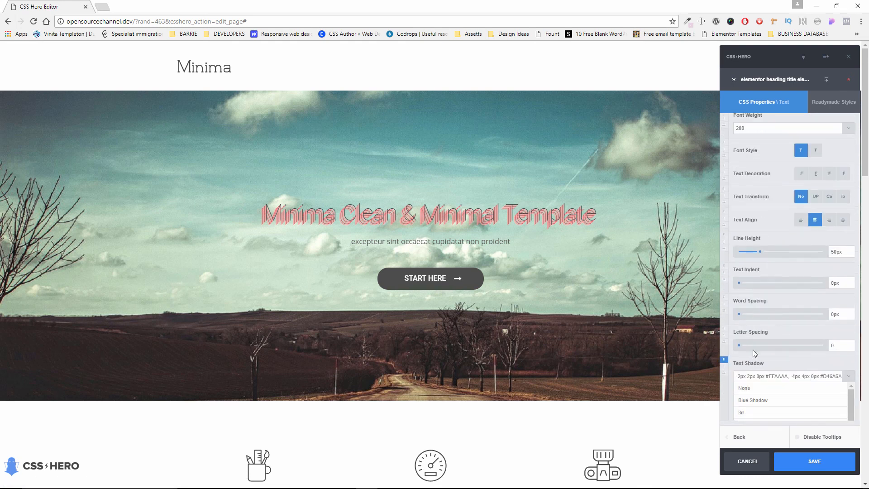
{"action": "left_click", "coordinate": [755, 390]}
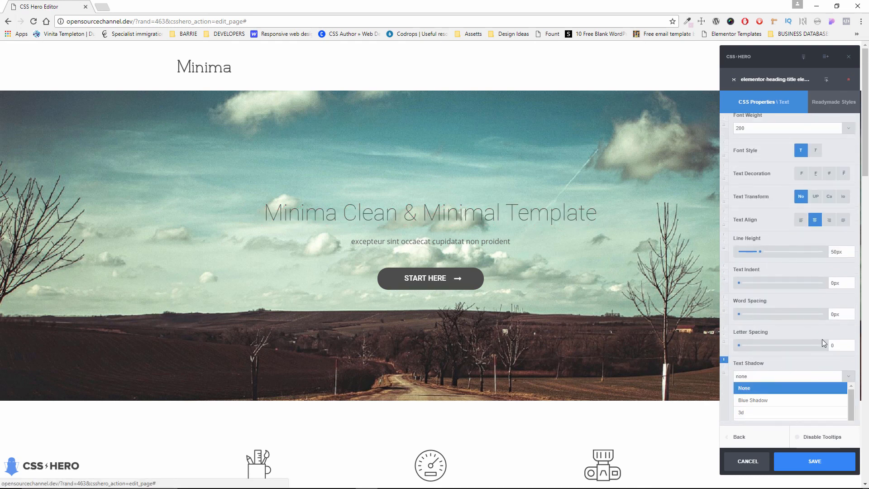
Set the heading's word and letter spacing to 0px and line height to 61px, and return to centre alignment after trying left.
{"action": "mouse_move", "coordinate": [740, 317]}
{"action": "left_mouse_down"}
{"action": "mouse_move", "coordinate": [780, 319]}
{"action": "mouse_move", "coordinate": [729, 316]}
{"action": "left_mouse_up"}
{"action": "mouse_move", "coordinate": [739, 348]}
{"action": "left_mouse_down"}
{"action": "mouse_move", "coordinate": [764, 348]}
{"action": "mouse_move", "coordinate": [728, 349]}
{"action": "left_mouse_up"}
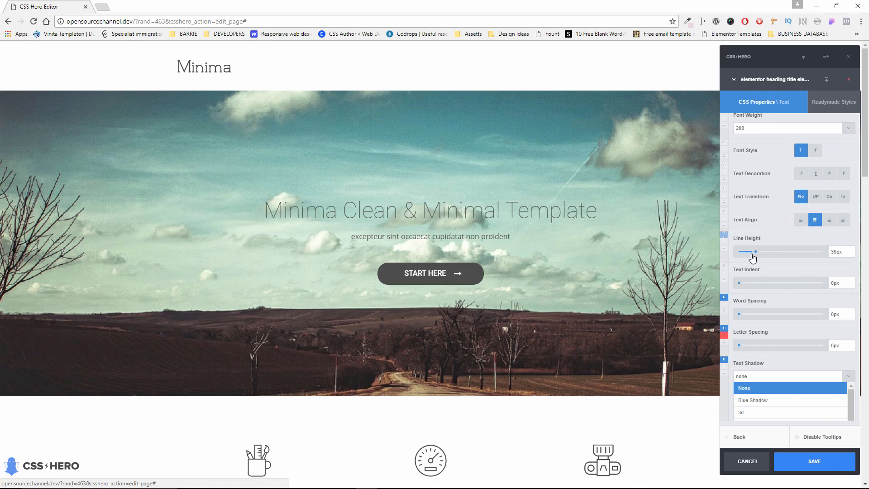
{"action": "mouse_move", "coordinate": [750, 254]}
{"action": "left_mouse_down"}
{"action": "mouse_move", "coordinate": [849, 266]}
{"action": "mouse_move", "coordinate": [764, 262]}
{"action": "left_mouse_up"}
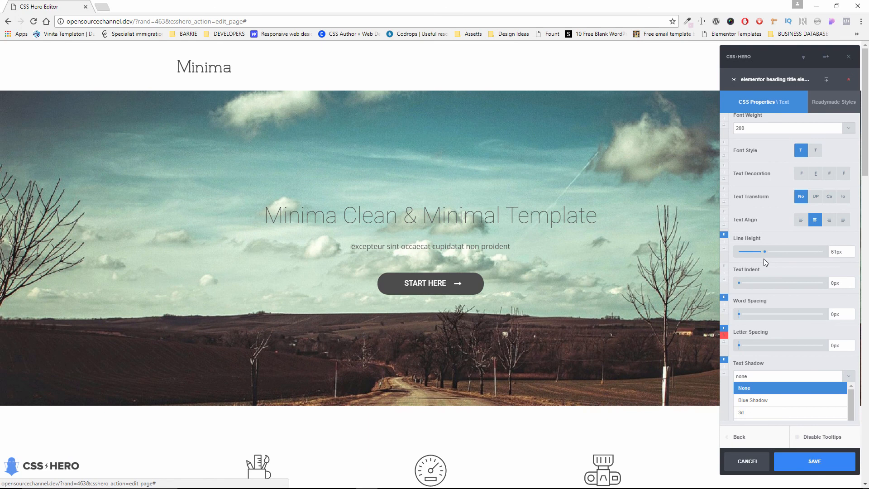
{"action": "left_click", "coordinate": [800, 221]}
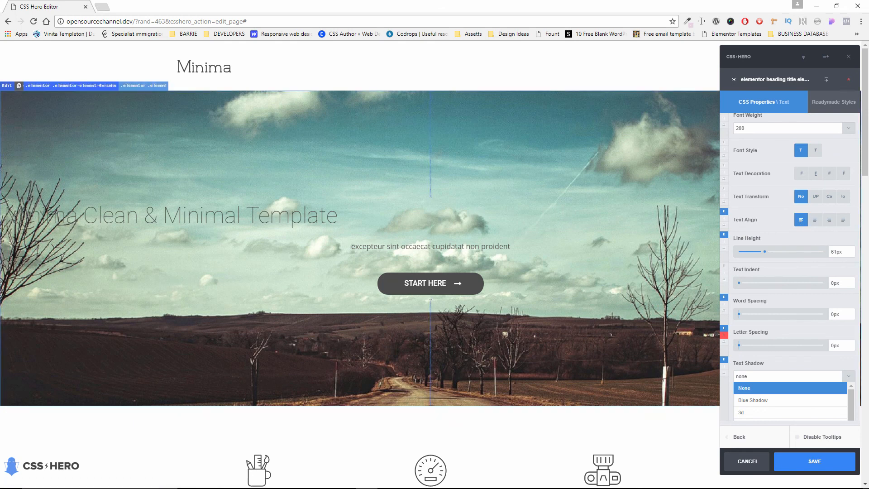
{"action": "left_click", "coordinate": [817, 222]}
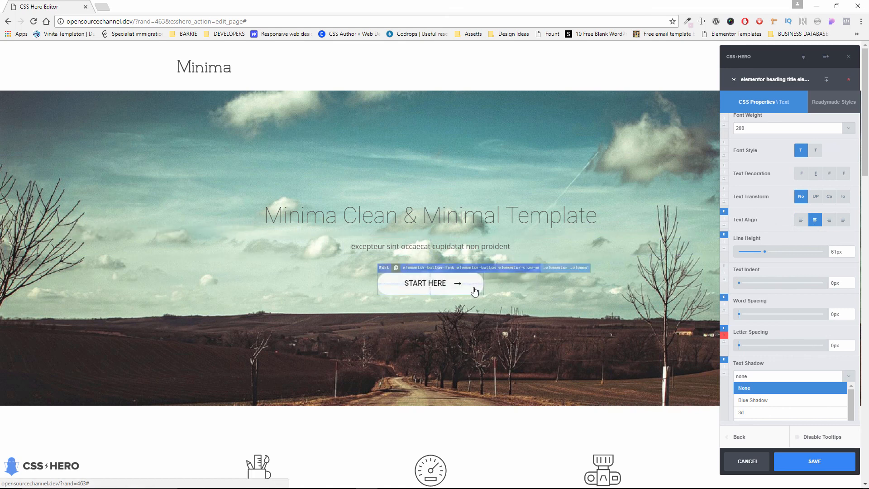
Set the text colour of the START HERE button to red #e20303.
{"action": "left_click", "coordinate": [383, 270]}
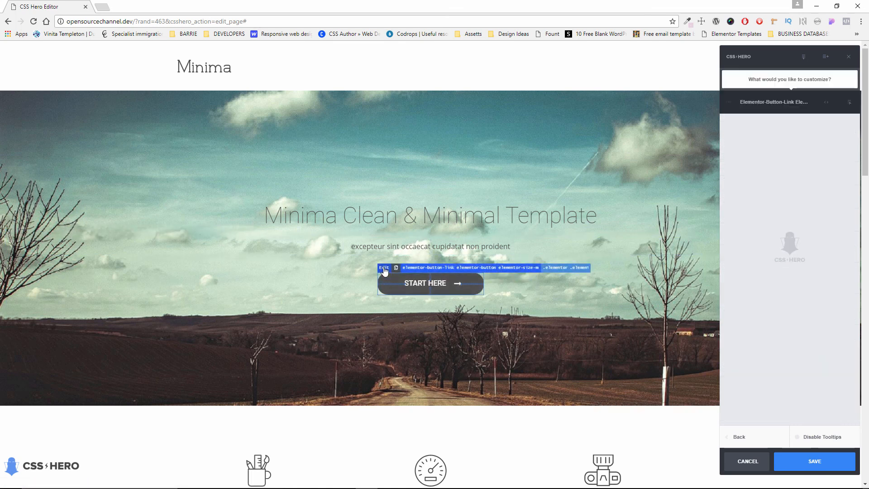
{"action": "left_click", "coordinate": [760, 104]}
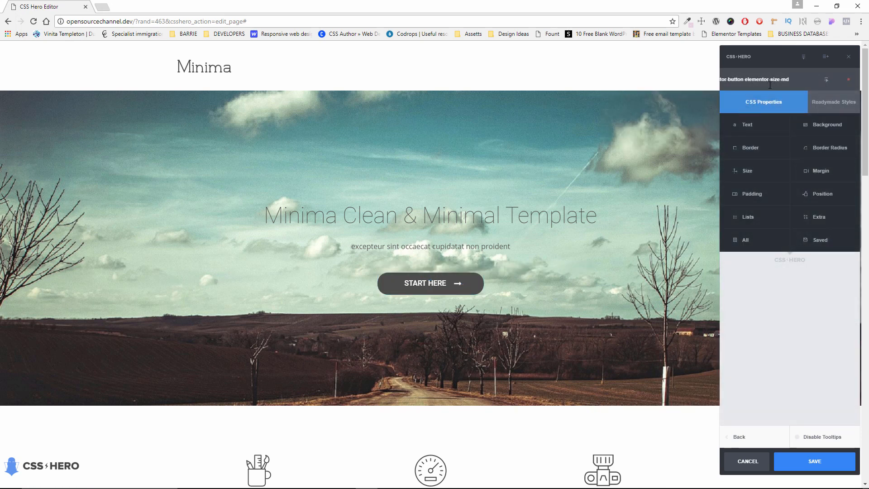
{"action": "left_click", "coordinate": [742, 126]}
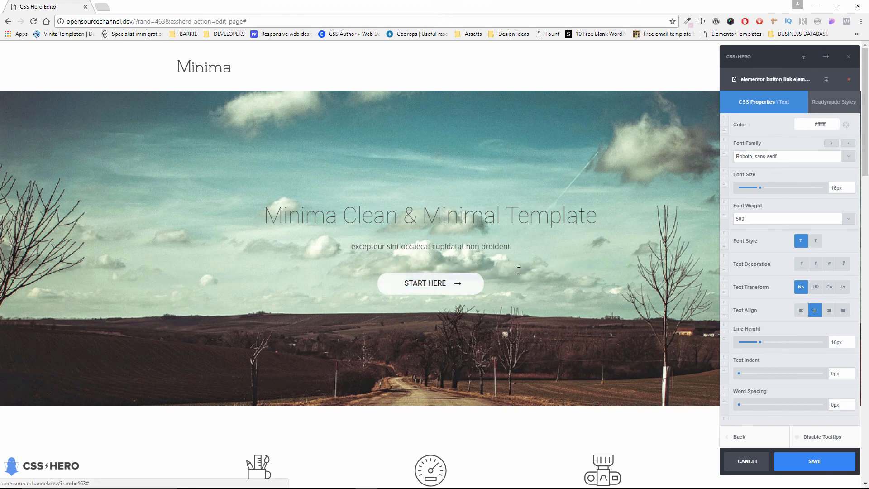
{"action": "left_click", "coordinate": [831, 125]}
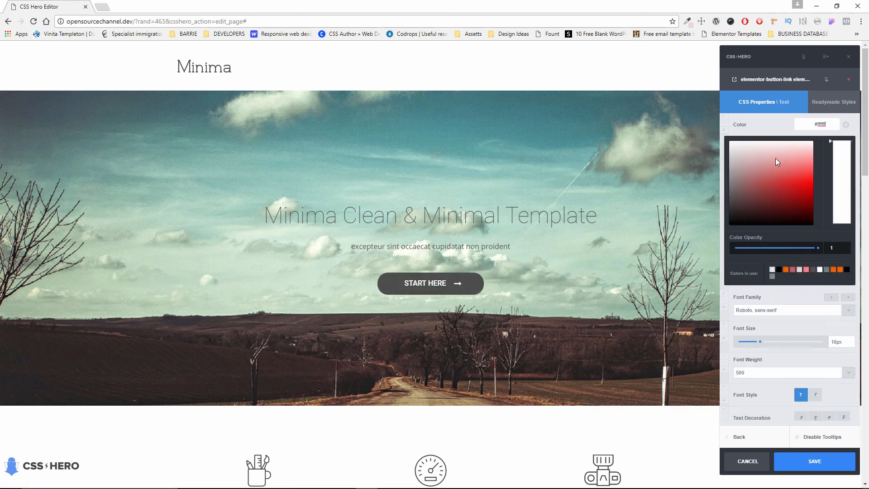
{"action": "left_click", "coordinate": [810, 186]}
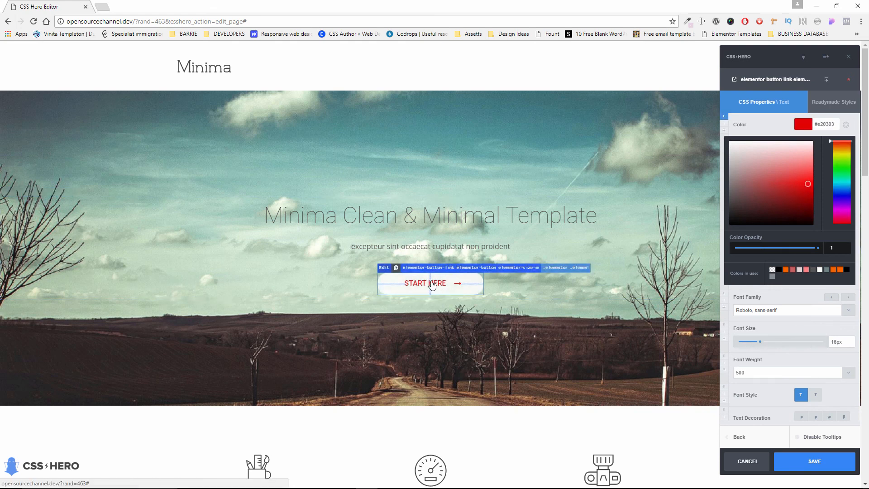
Increase the START HERE button's text indent slightly and open the button's background properties.
{"action": "scroll", "coordinate": [783, 330], "scroll_direction": "down", "scroll_amount": 1}
{"action": "scroll", "coordinate": [783, 329], "scroll_direction": "down", "scroll_amount": 5}
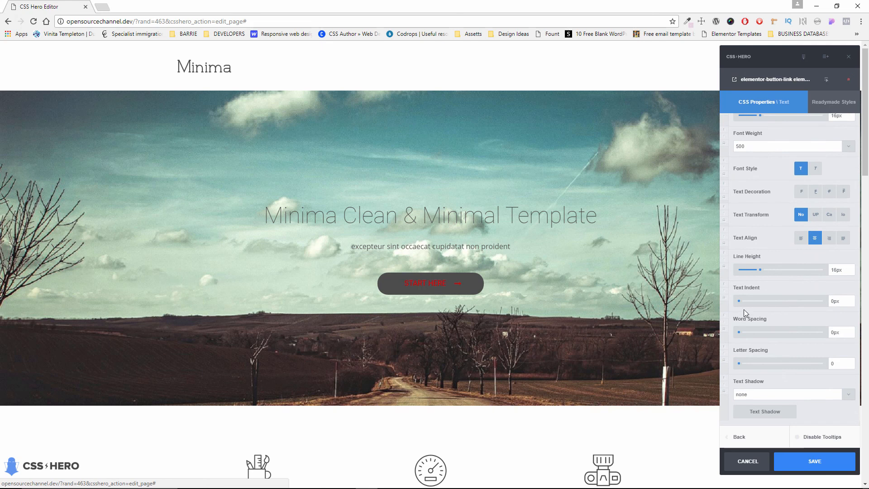
{"action": "mouse_move", "coordinate": [749, 304]}
{"action": "left_mouse_down"}
{"action": "mouse_move", "coordinate": [776, 308]}
{"action": "mouse_move", "coordinate": [758, 308]}
{"action": "left_mouse_up"}
{"action": "left_click", "coordinate": [732, 103]}
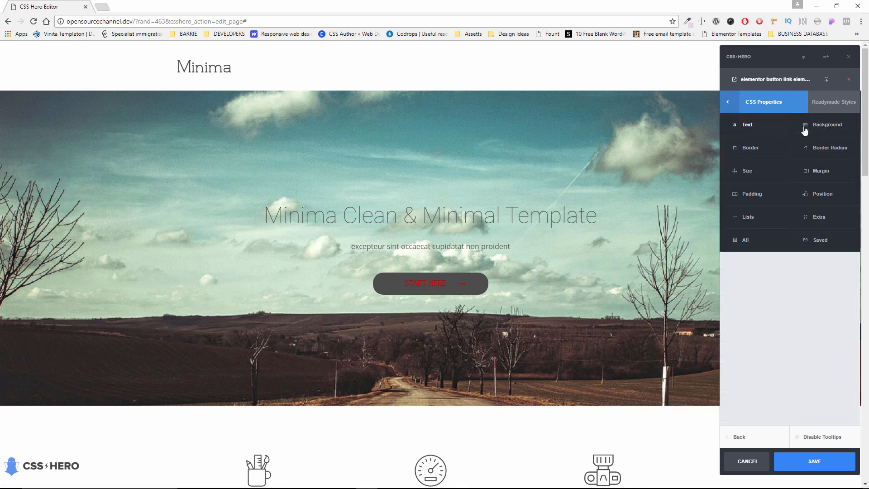
{"action": "left_click", "coordinate": [825, 128]}
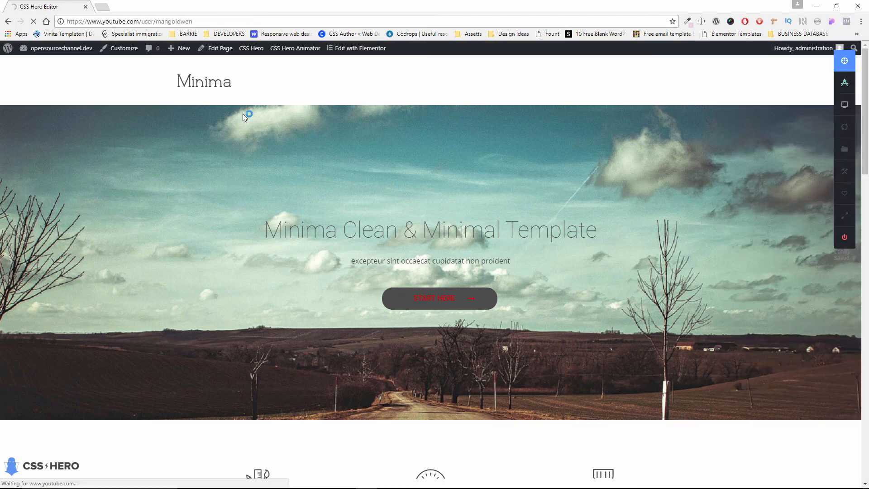
Browse the uploaded videos of the Open Source Channel UK channel on YouTube and minimize the browser window.
{"action": "left_click", "coordinate": [242, 114]}
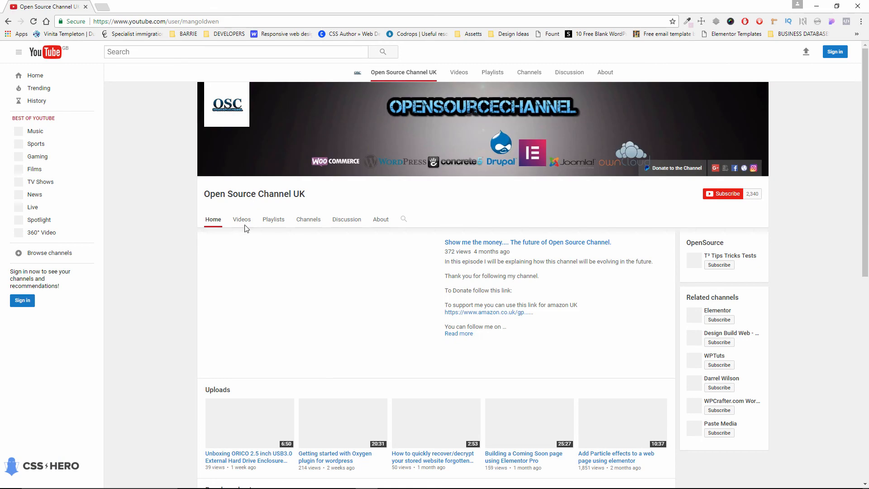
{"action": "left_click", "coordinate": [246, 224]}
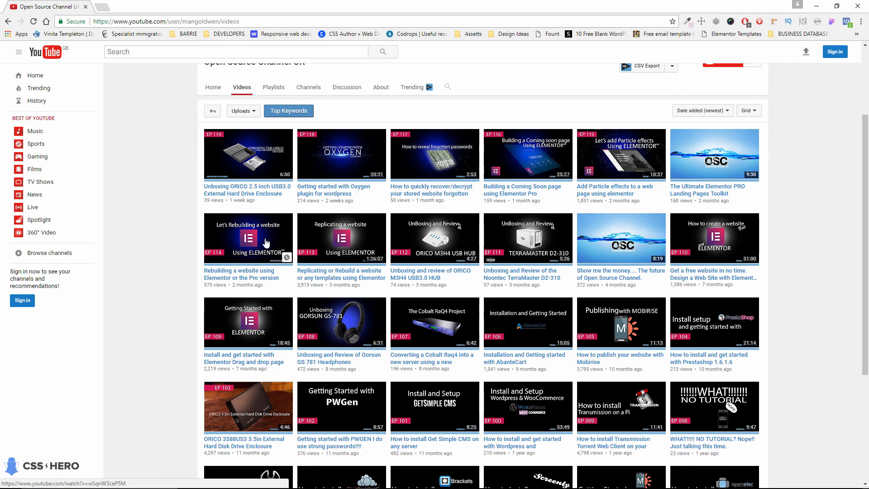
{"action": "scroll", "coordinate": [353, 274], "scroll_direction": "down", "scroll_amount": 4}
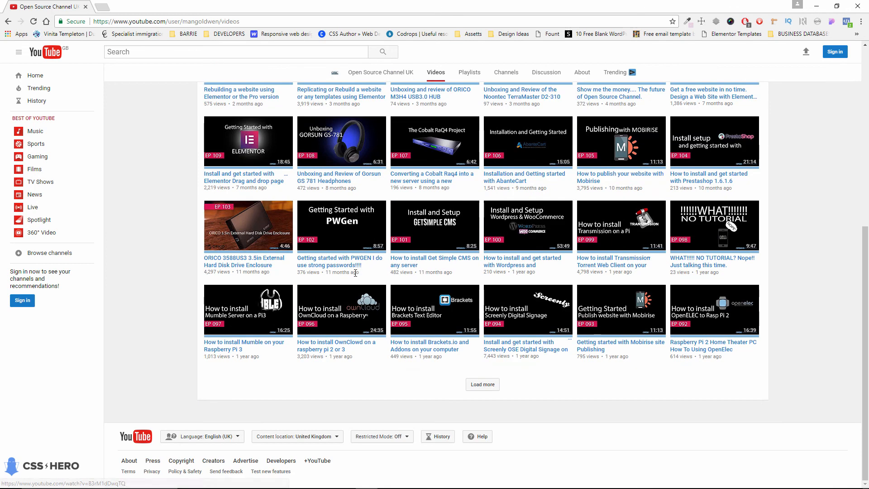
{"action": "scroll", "coordinate": [355, 273], "scroll_direction": "up", "scroll_amount": 5}
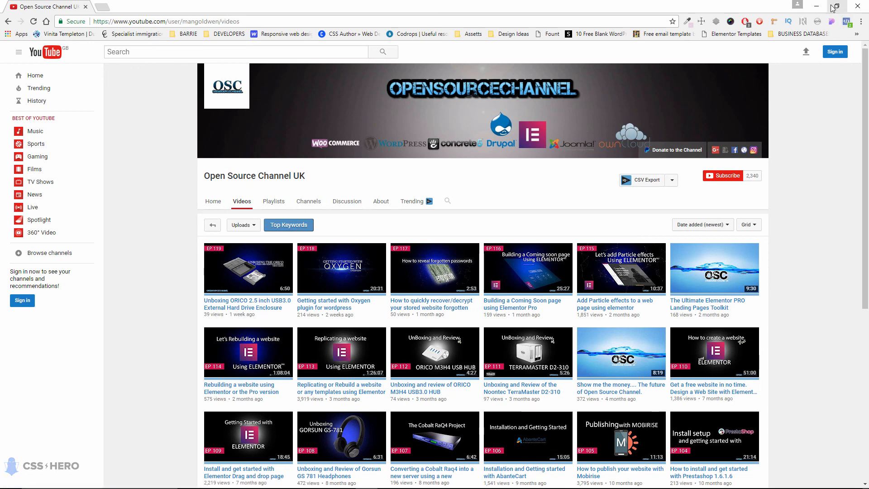
{"action": "left_click", "coordinate": [815, 5]}
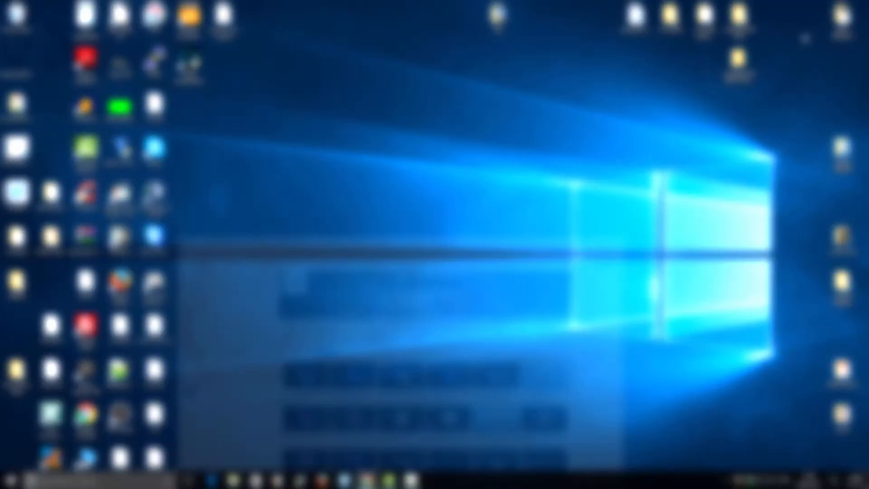